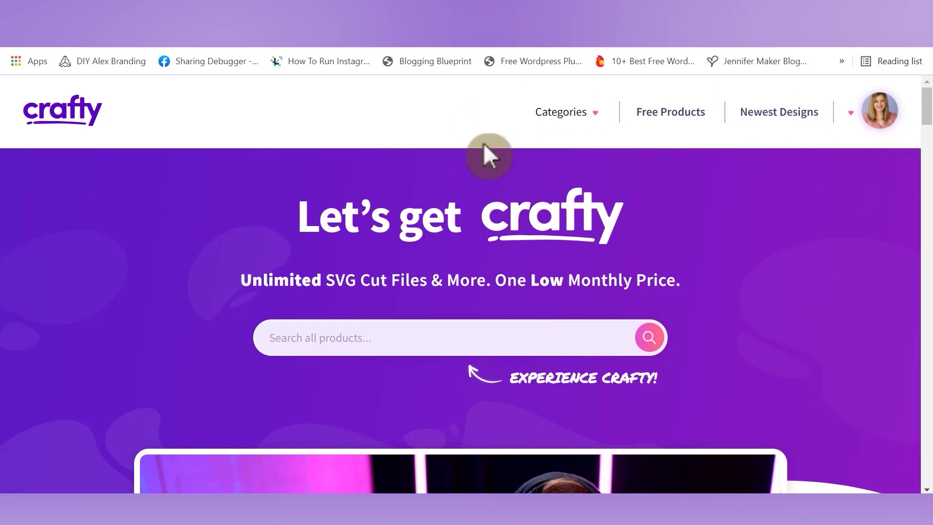
# - Open All Categories from the Categories menu and scroll down to Sublimation & Specialty Projects
pyautogui.click(583, 119)
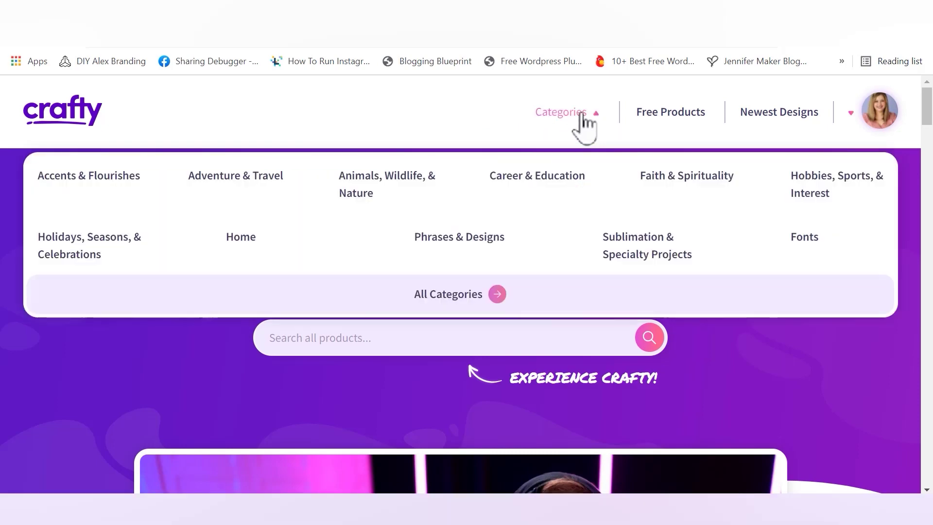
pyautogui.click(474, 299)
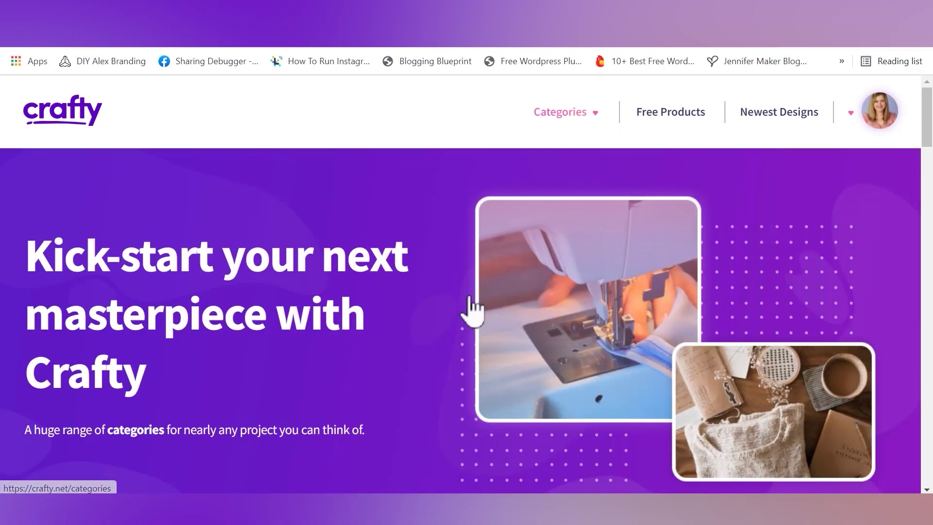
pyautogui.scroll(-10, 460, 268)
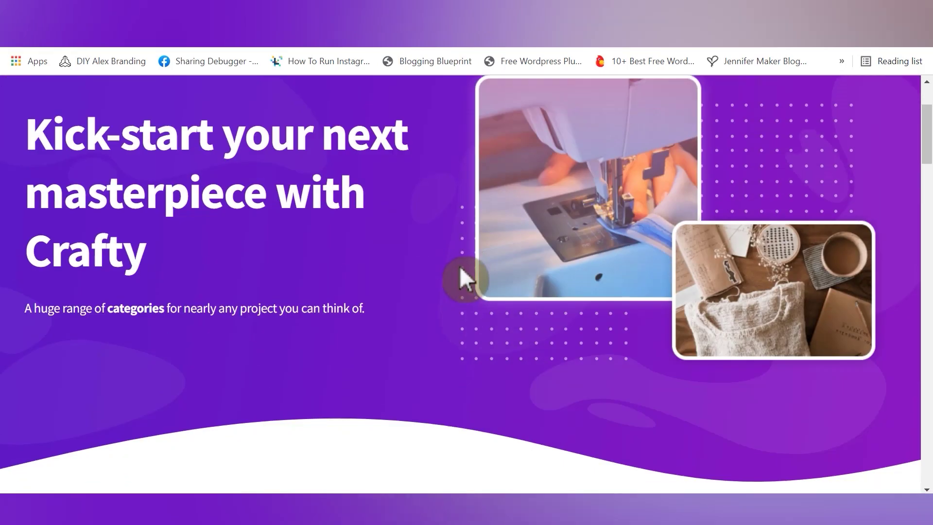
pyautogui.scroll(-2, 463, 261)
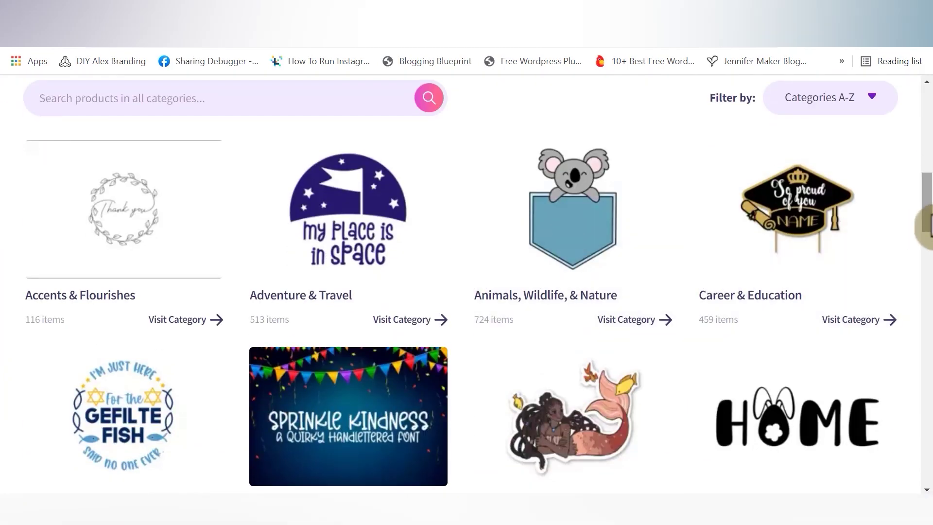
pyautogui.scroll(-1, 927, 233)
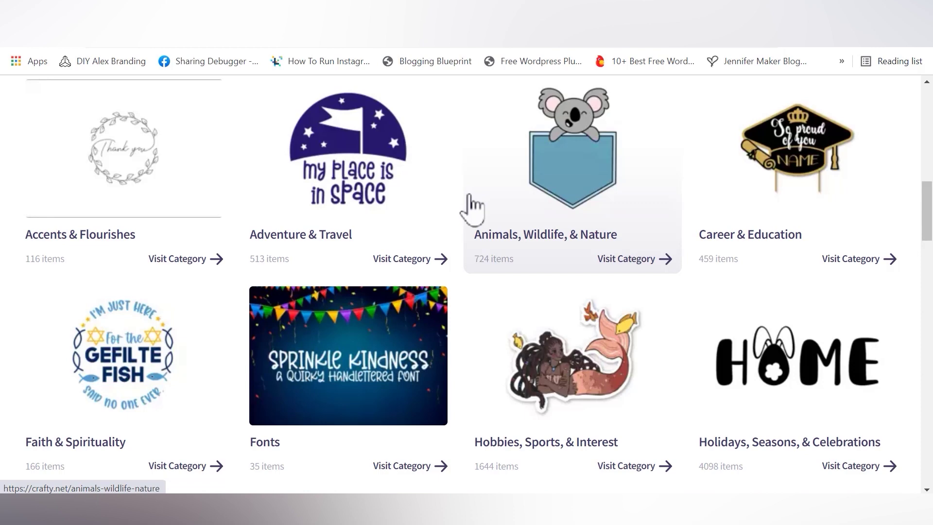
pyautogui.scroll(-7, 471, 206)
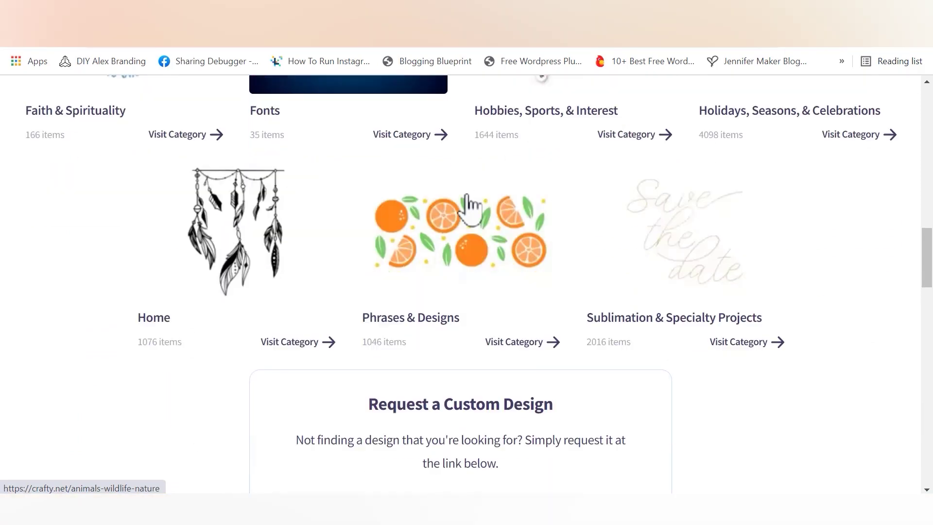
pyautogui.scroll(-1, 468, 204)
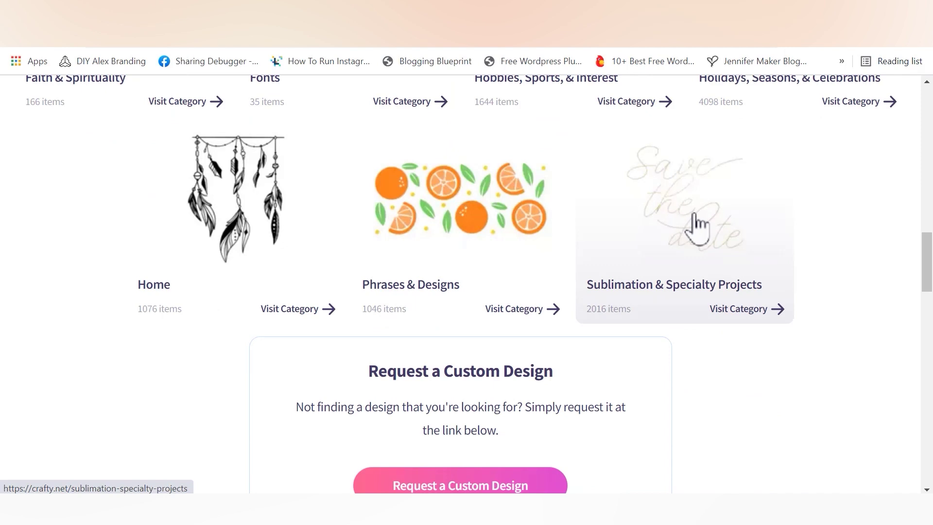
# - Open Sublimation & Specialty Projects and page its sub-category carousel past Glowforge / Laser, Mandalas and Patterns & Overlays
pyautogui.click(695, 225)
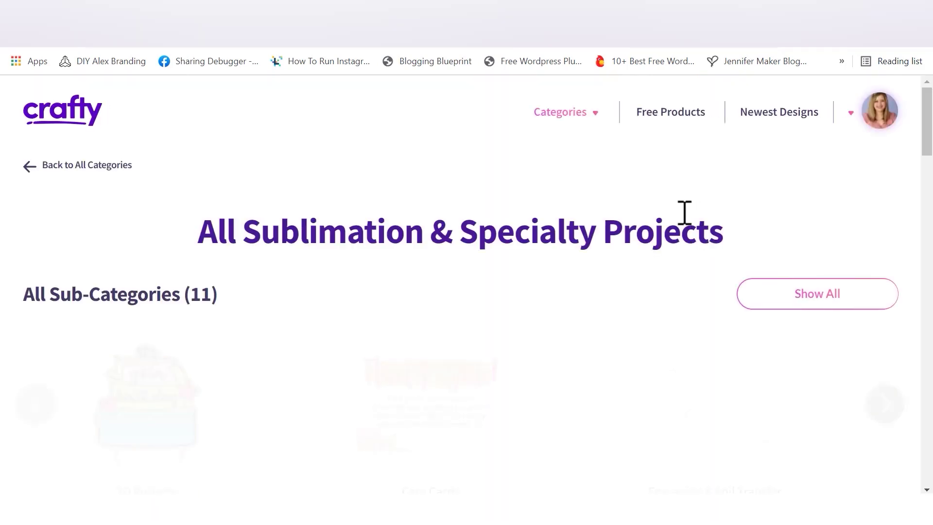
pyautogui.scroll(-2, 698, 194)
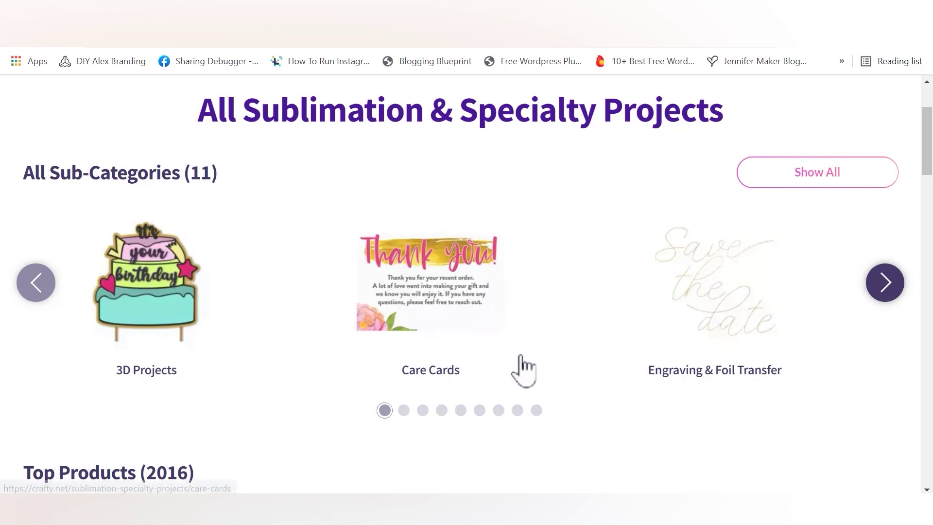
pyautogui.click(884, 284)
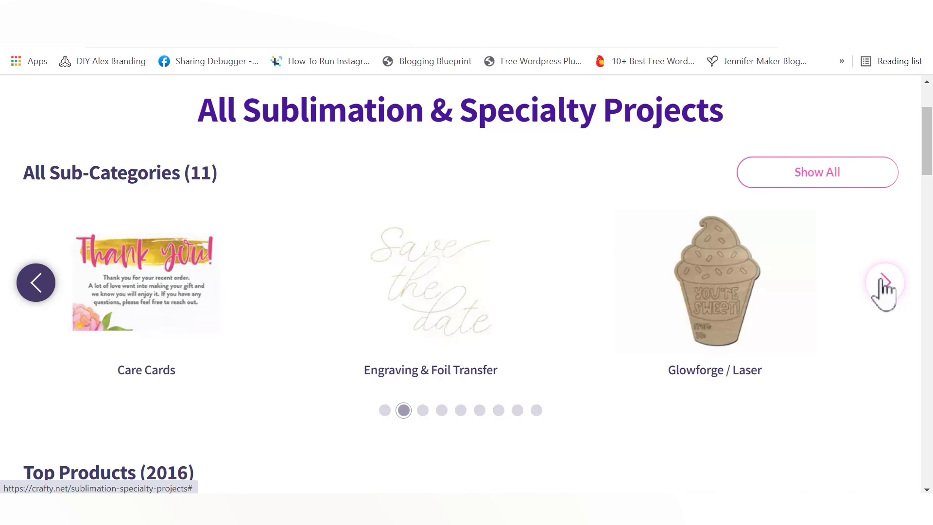
pyautogui.click(883, 283)
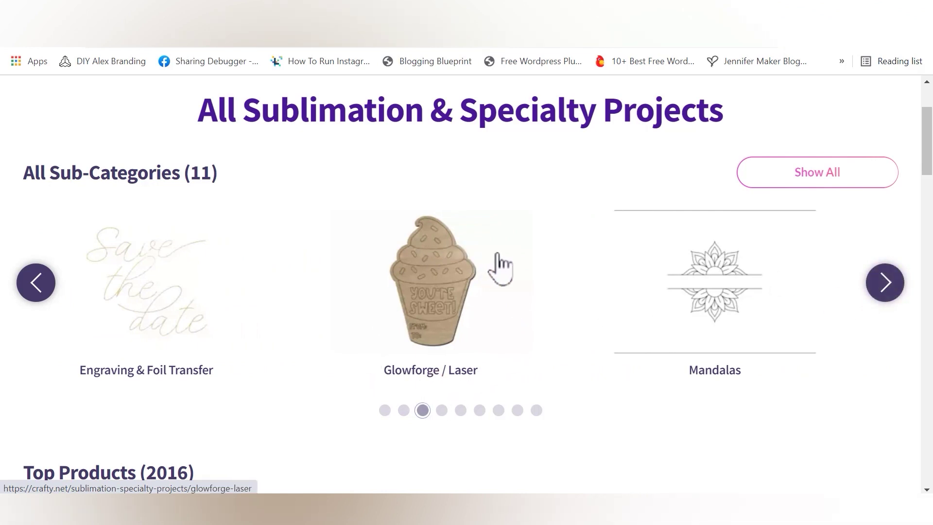
pyautogui.click(883, 292)
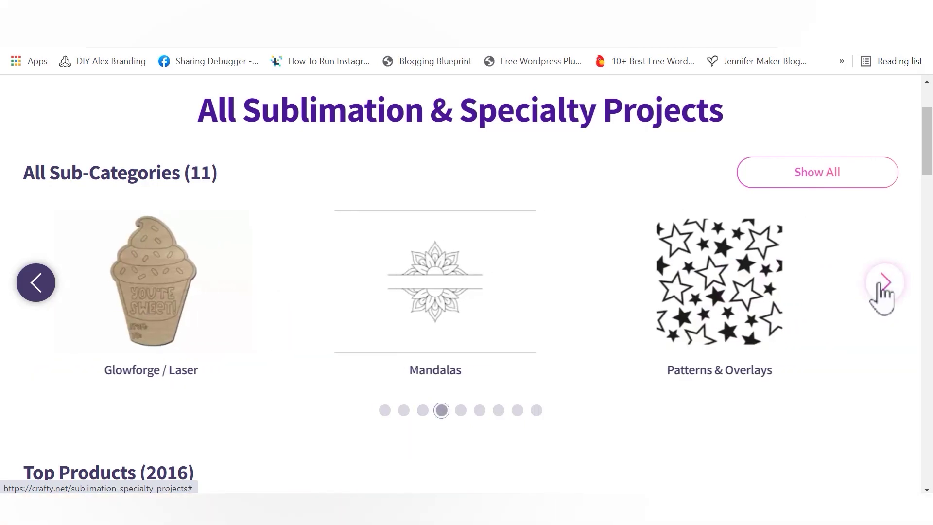
pyautogui.click(885, 291)
pyautogui.click(884, 291)
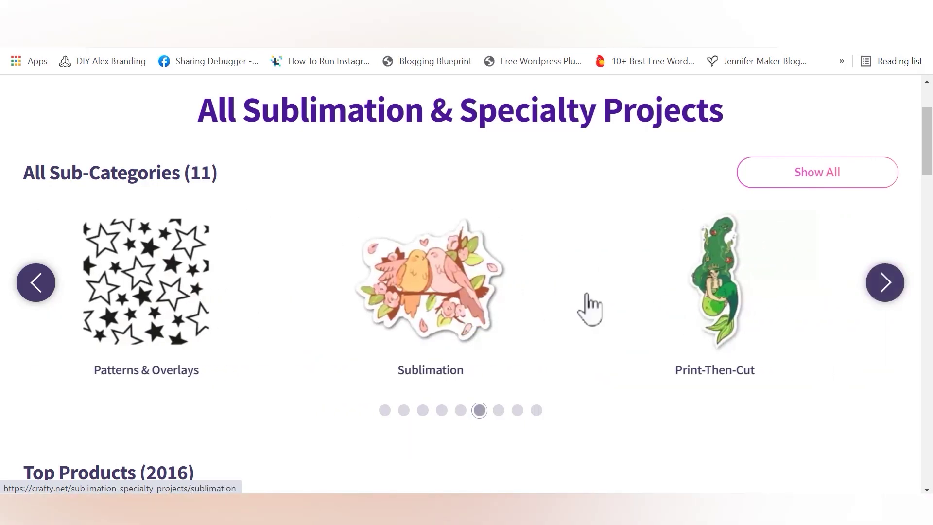
pyautogui.click(889, 294)
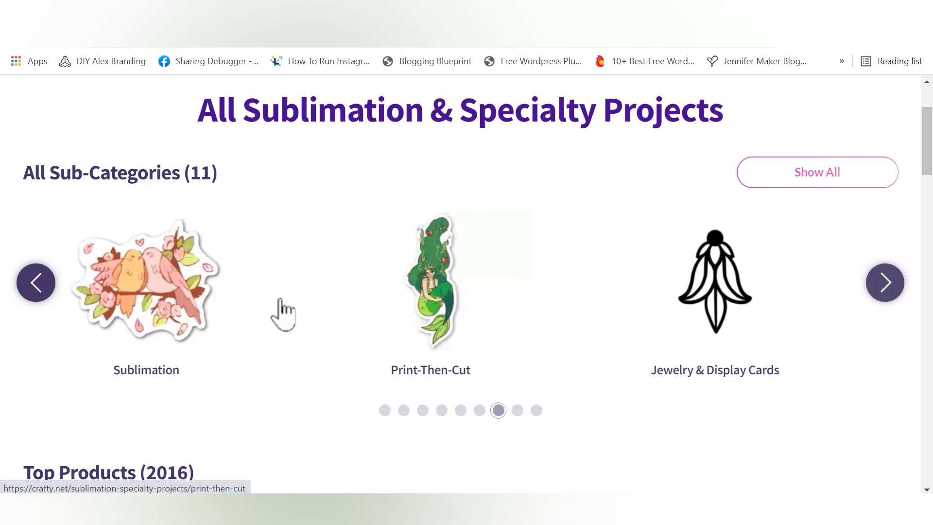
# - Open the Sublimation sub-category and look over its products
pyautogui.click(171, 288)
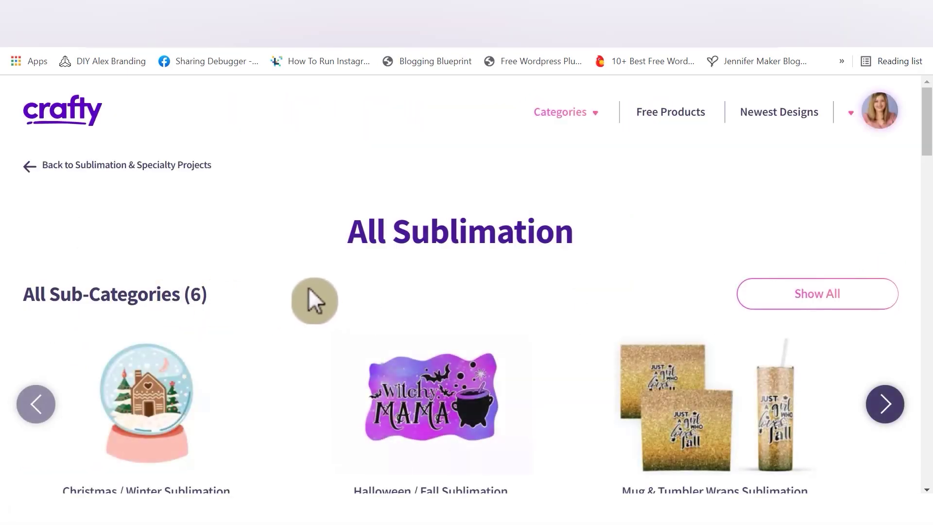
pyautogui.scroll(-2, 310, 290)
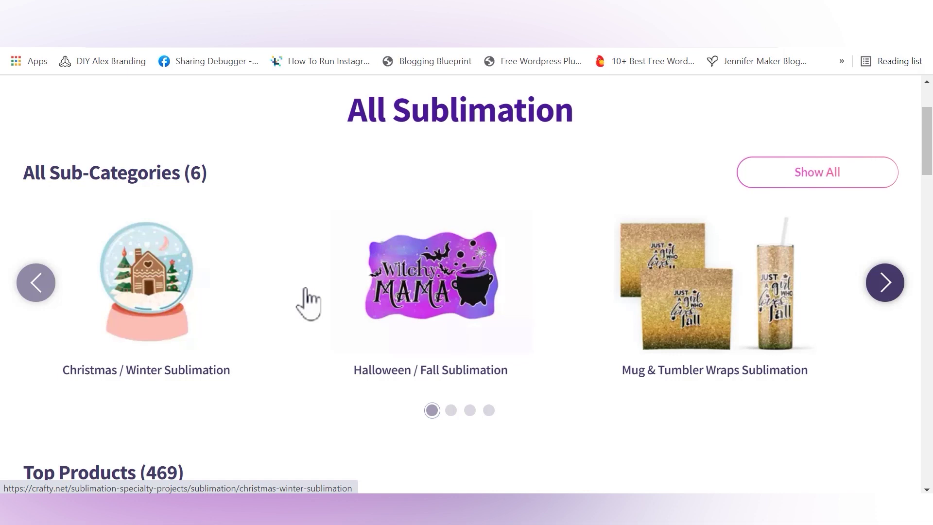
pyautogui.scroll(2, 306, 301)
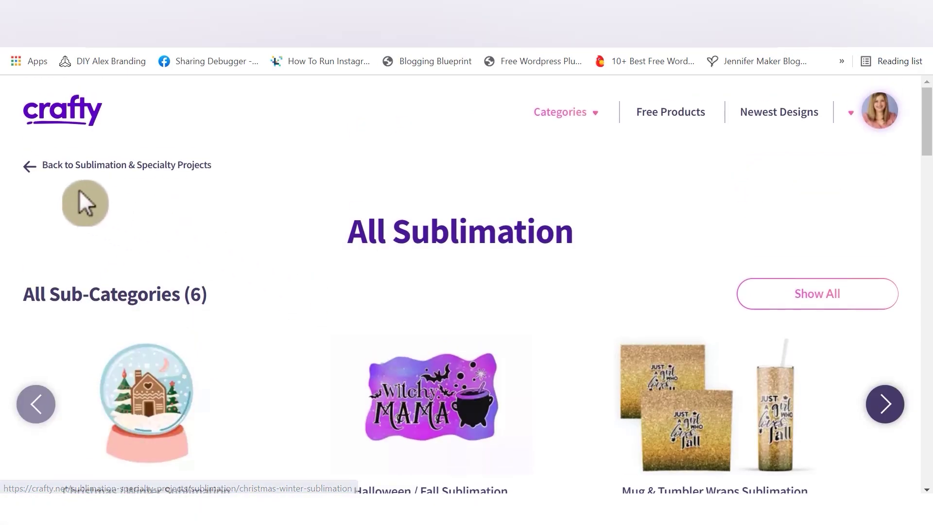
# - Go back through Sublimation & Specialty Projects to All Categories and scroll to the bottom
pyautogui.click(73, 168)
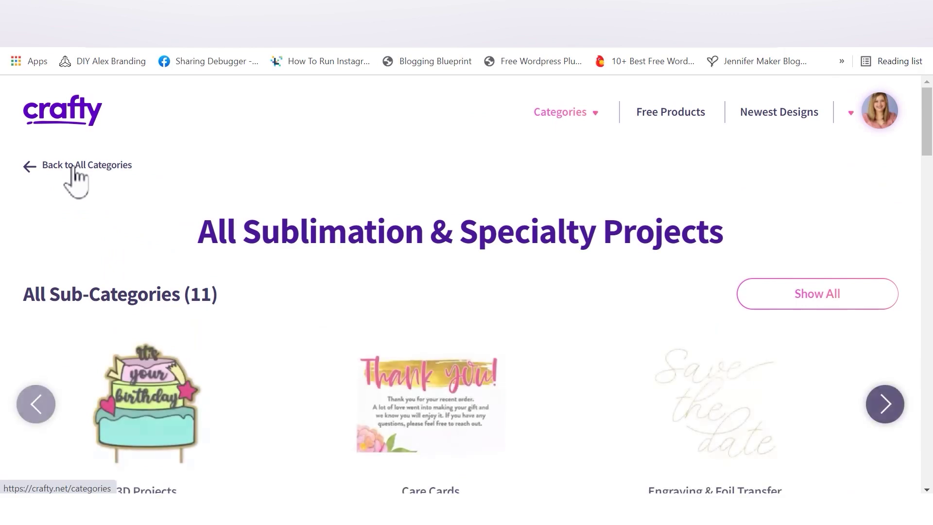
pyautogui.click(70, 167)
pyautogui.scroll(-10, 381, 253)
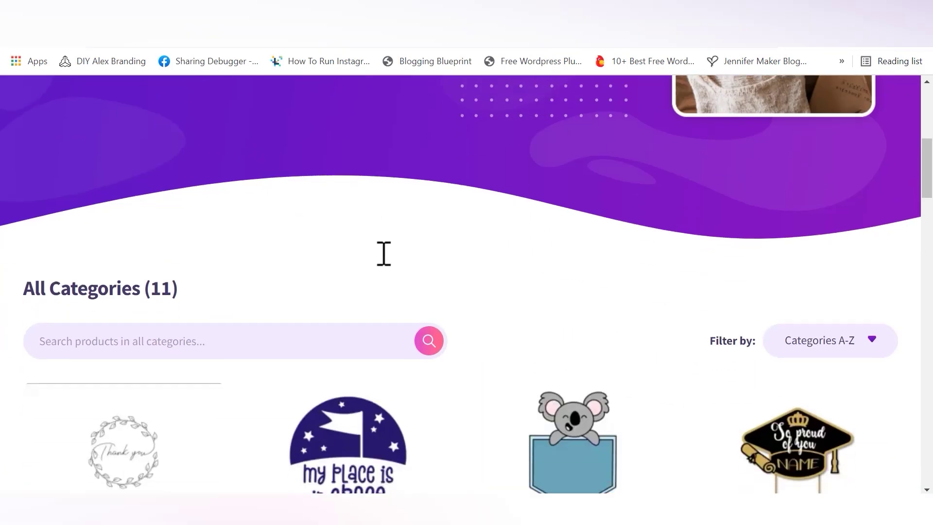
pyautogui.scroll(-8, 384, 262)
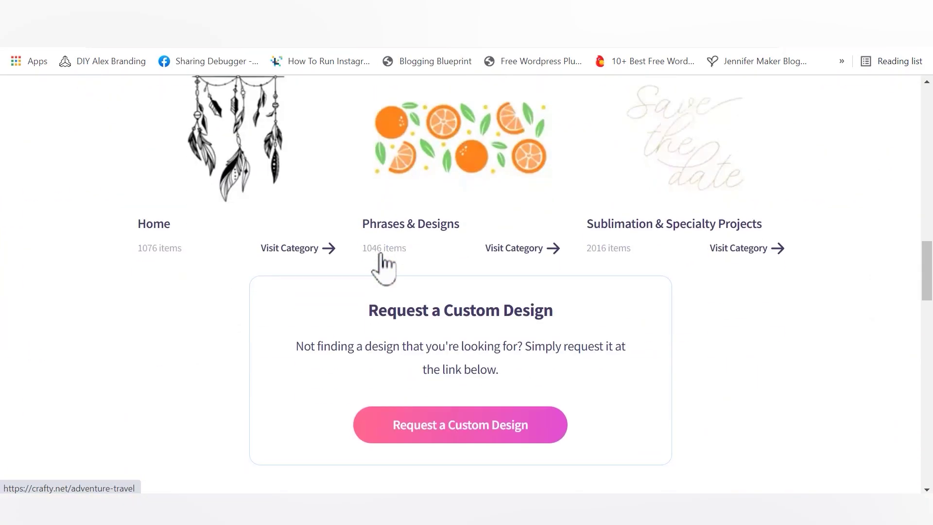
pyautogui.scroll(-3, 369, 248)
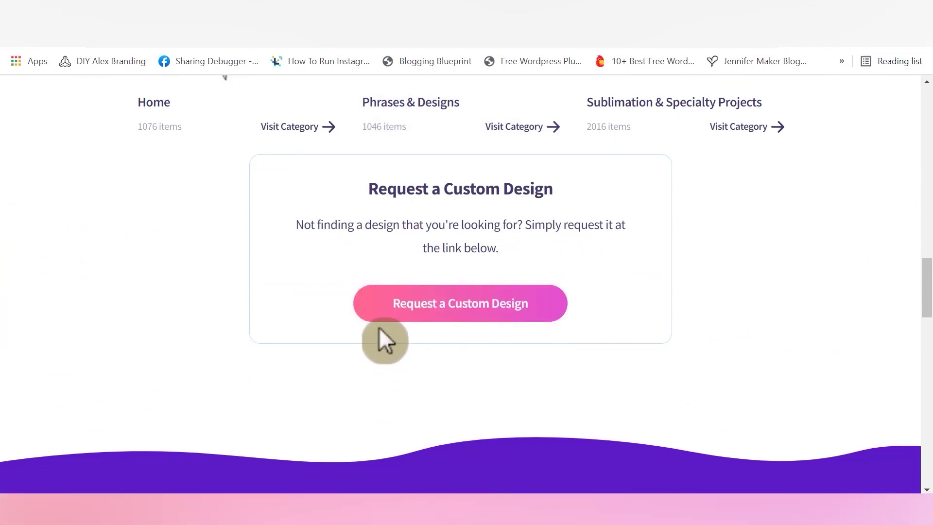
# - Open Request a Custom Design and scroll through the Popular Requests, topped by 146-vote sublimation designs
pyautogui.click(399, 321)
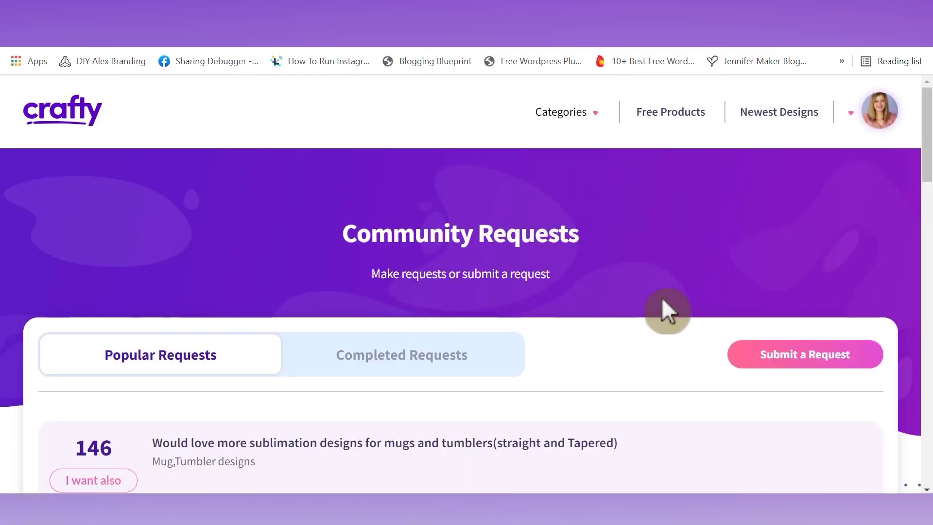
pyautogui.scroll(-5, 647, 297)
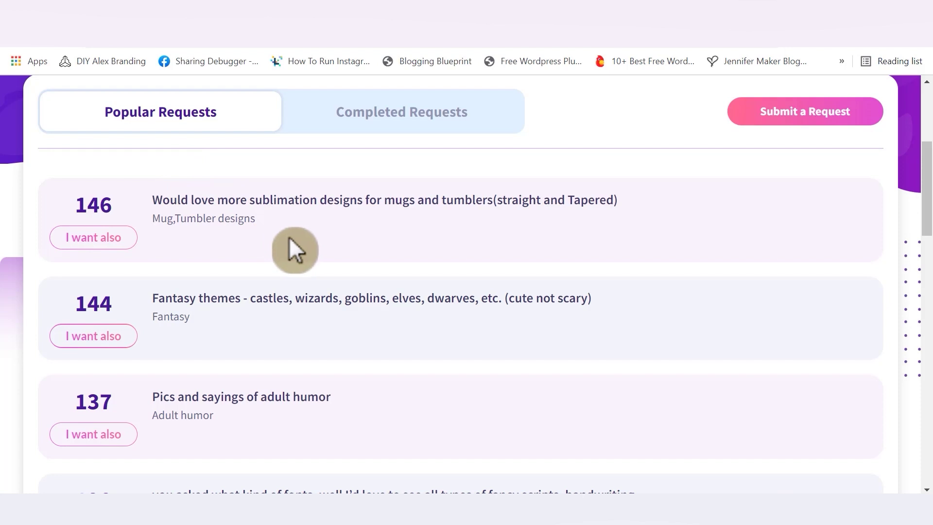
pyautogui.scroll(-5, 286, 326)
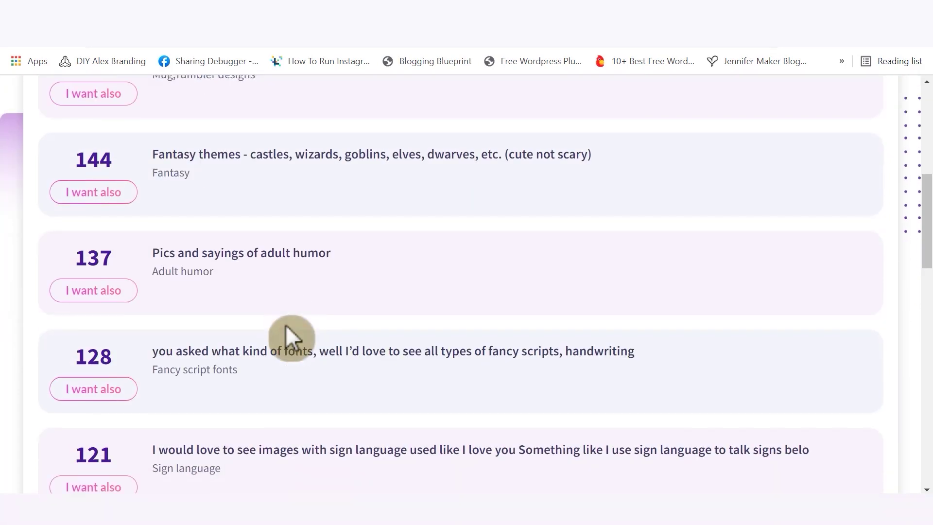
pyautogui.scroll(-2, 285, 319)
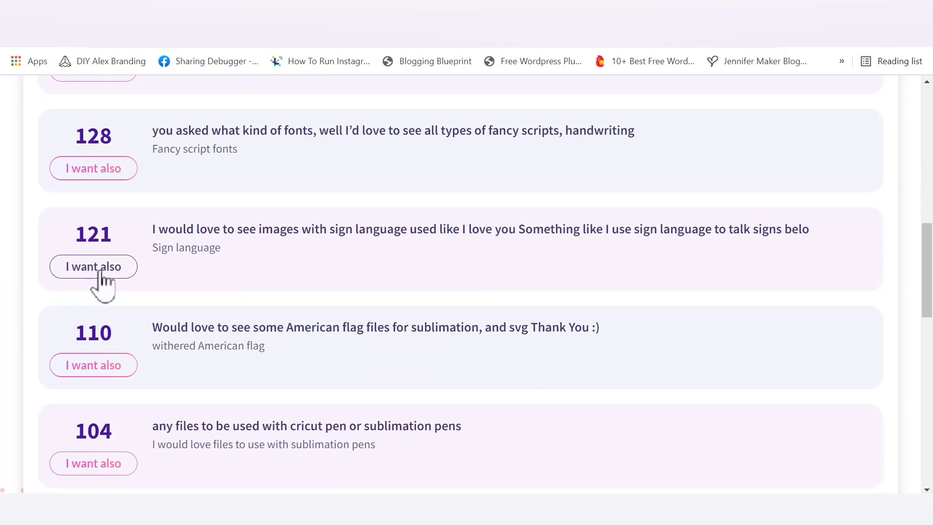
pyautogui.scroll(10, 100, 273)
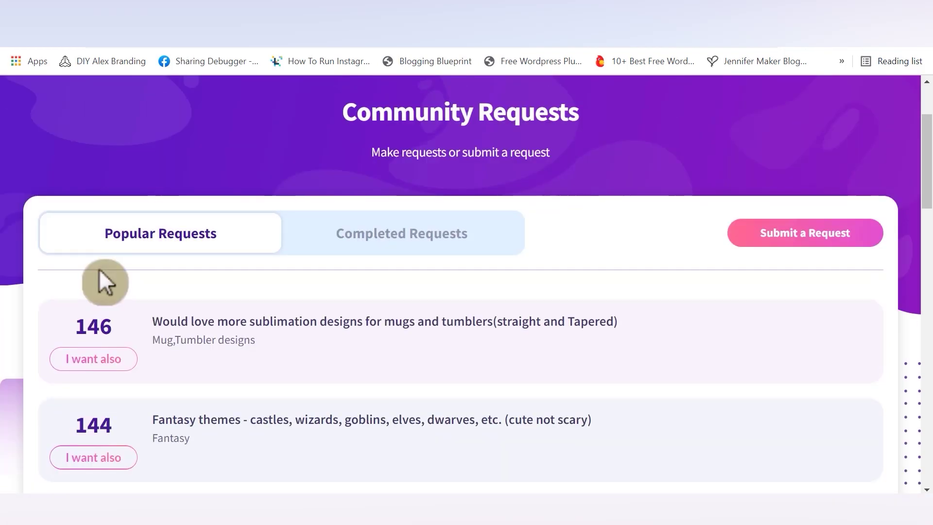
pyautogui.click(99, 272)
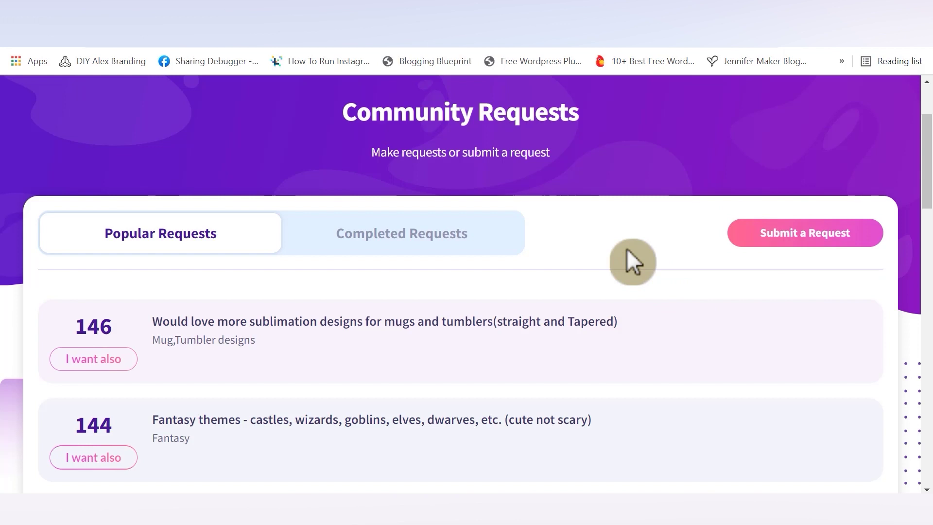
# - Switch to Completed Requests and scroll through them, led by the 124-vote templates request
pyautogui.click(477, 243)
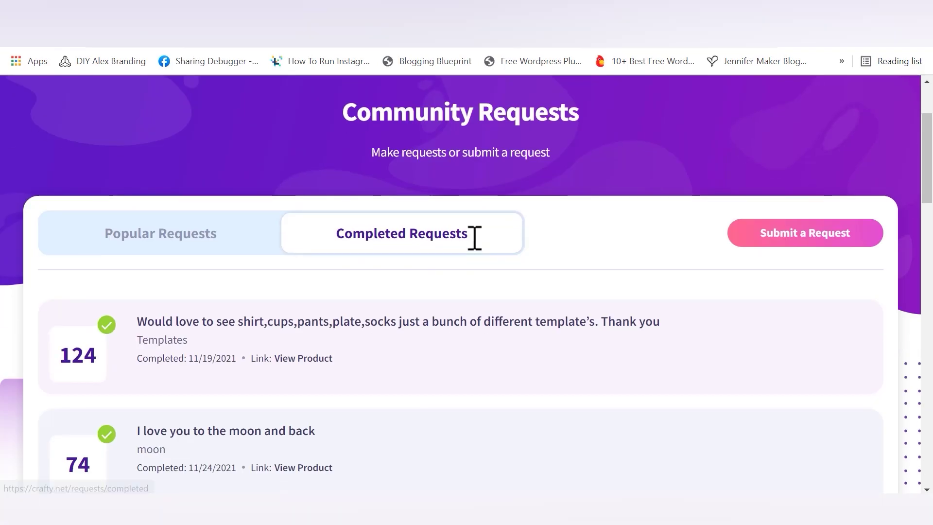
pyautogui.scroll(-2, 475, 236)
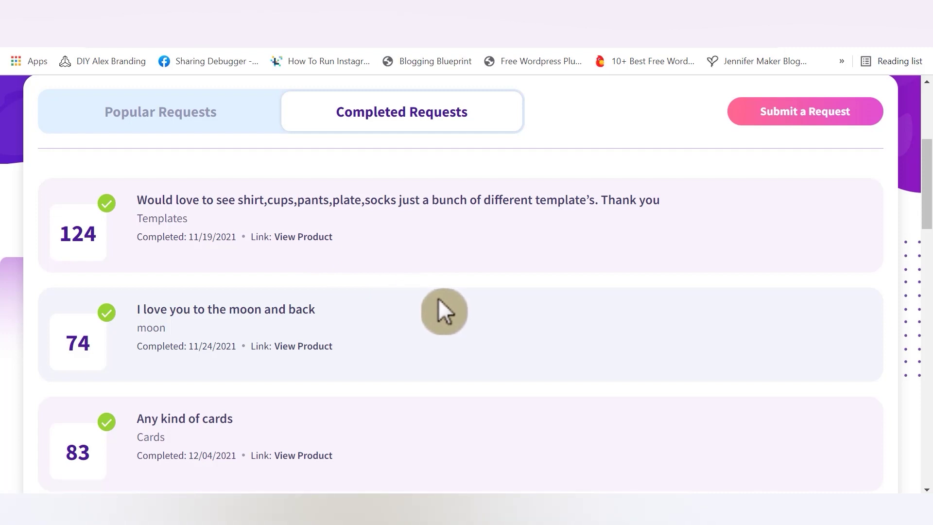
pyautogui.scroll(3, 438, 299)
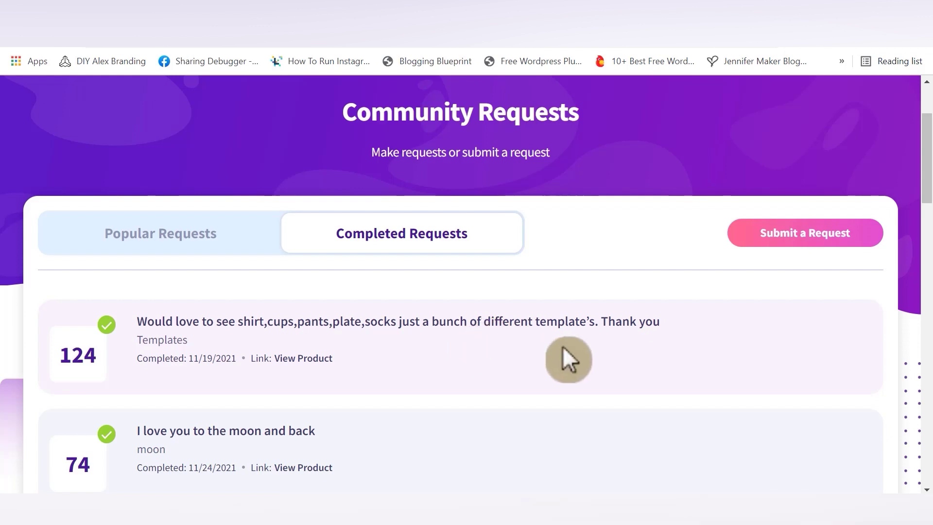
pyautogui.scroll(3, 611, 345)
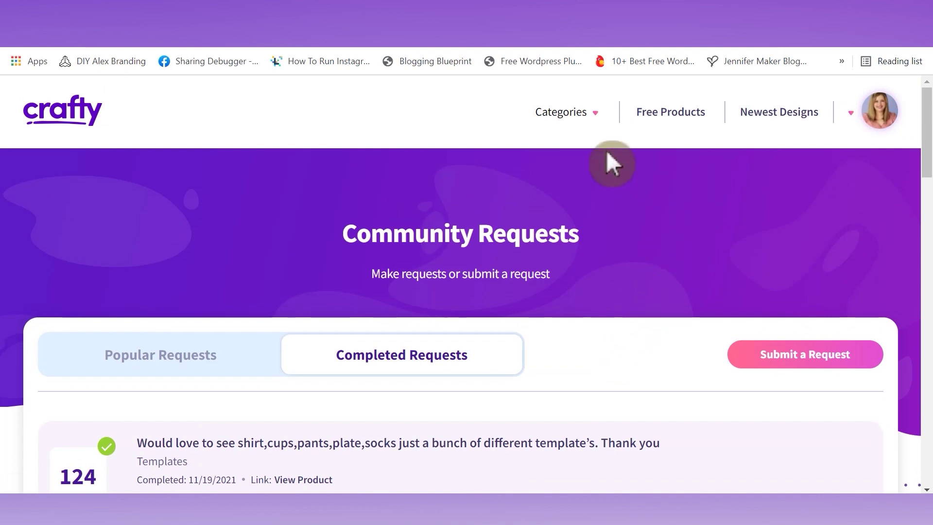
# - Open Free Products and scroll down through its All Products grid of free SVGs
pyautogui.click(694, 113)
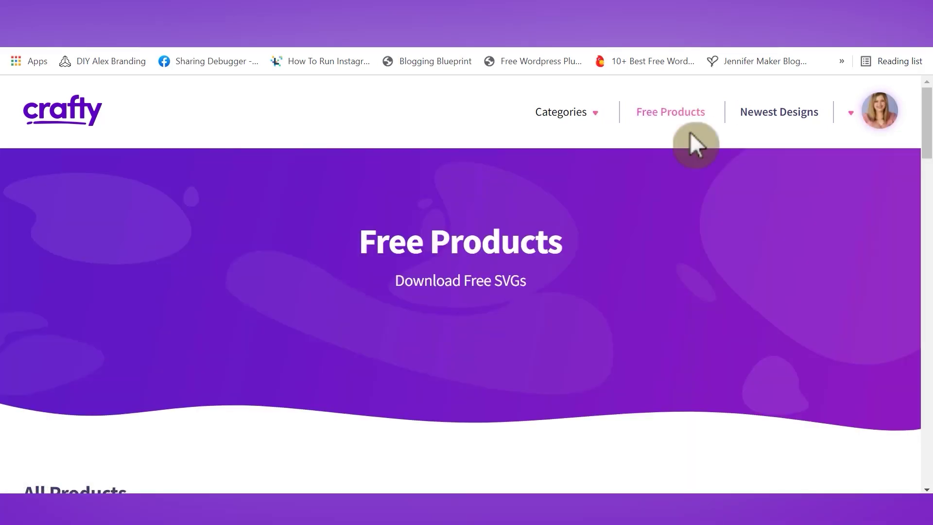
pyautogui.scroll(-7, 700, 239)
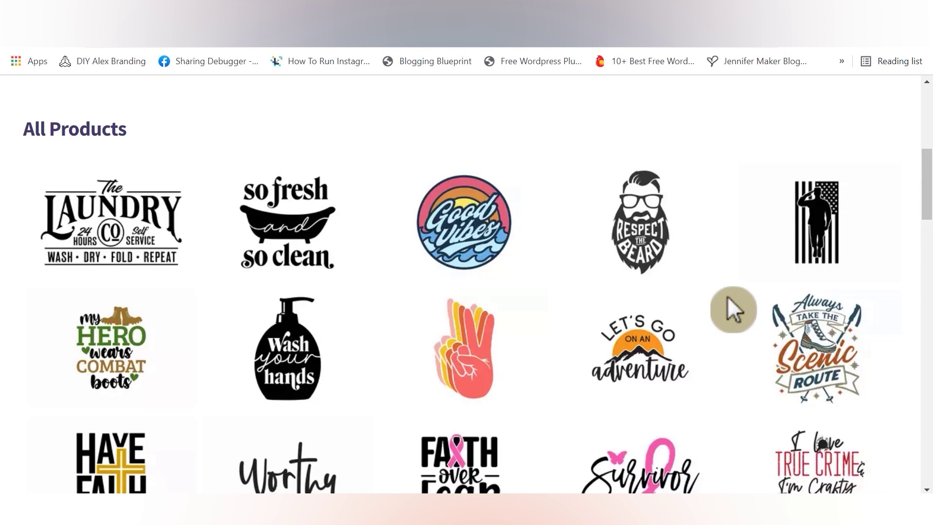
pyautogui.scroll(-3, 734, 309)
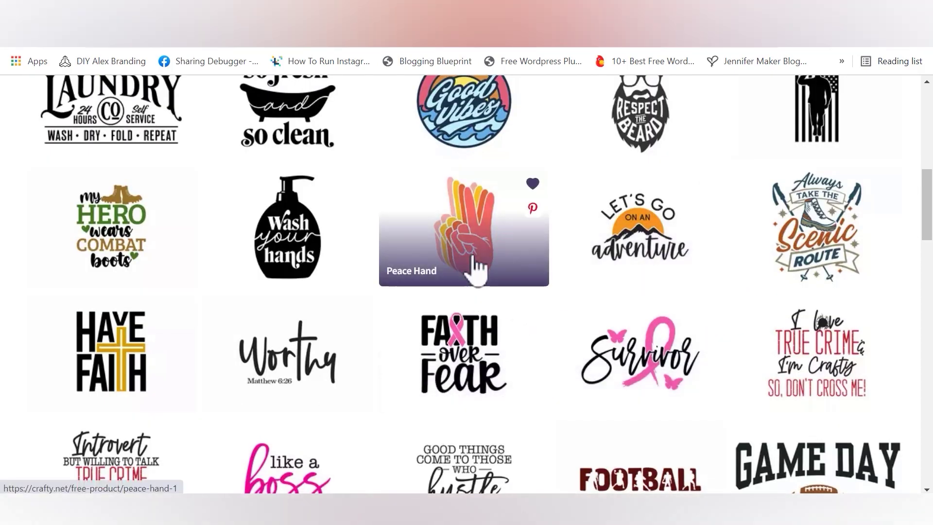
pyautogui.scroll(-3, 491, 274)
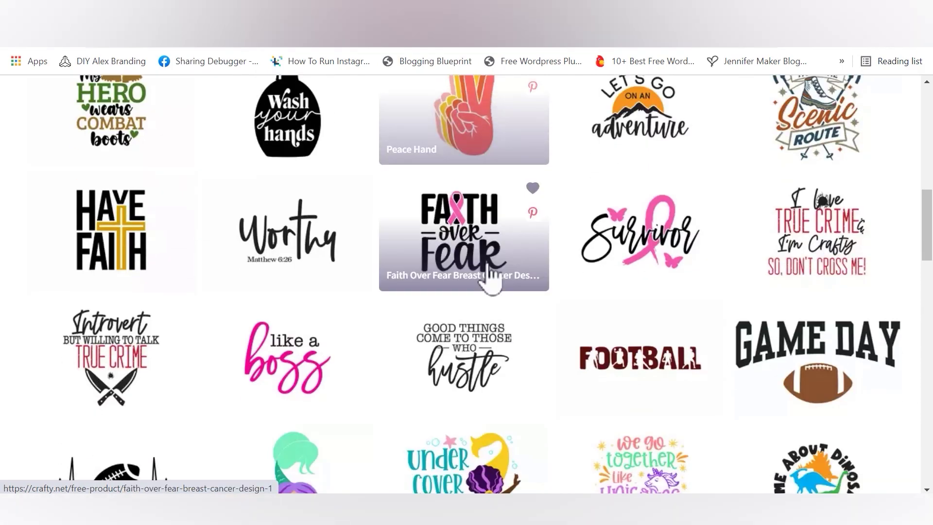
pyautogui.scroll(-3, 490, 280)
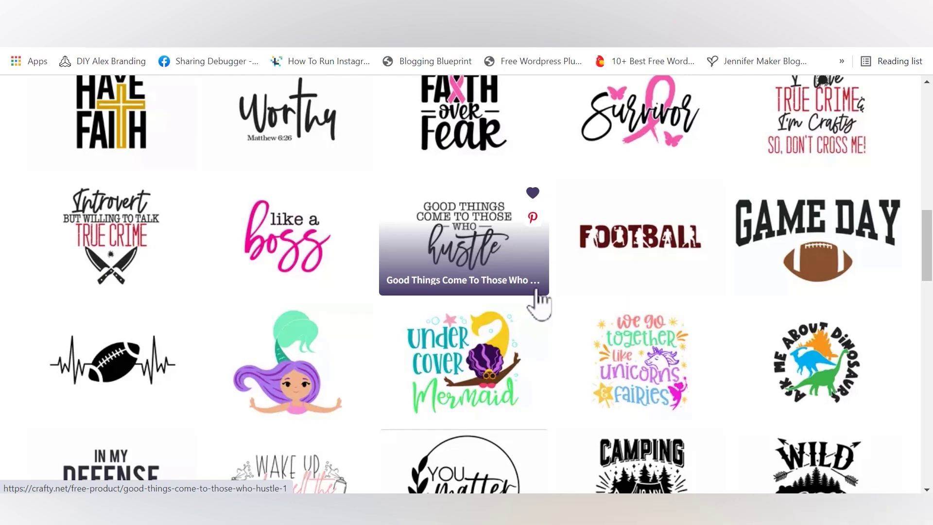
pyautogui.scroll(-3, 540, 297)
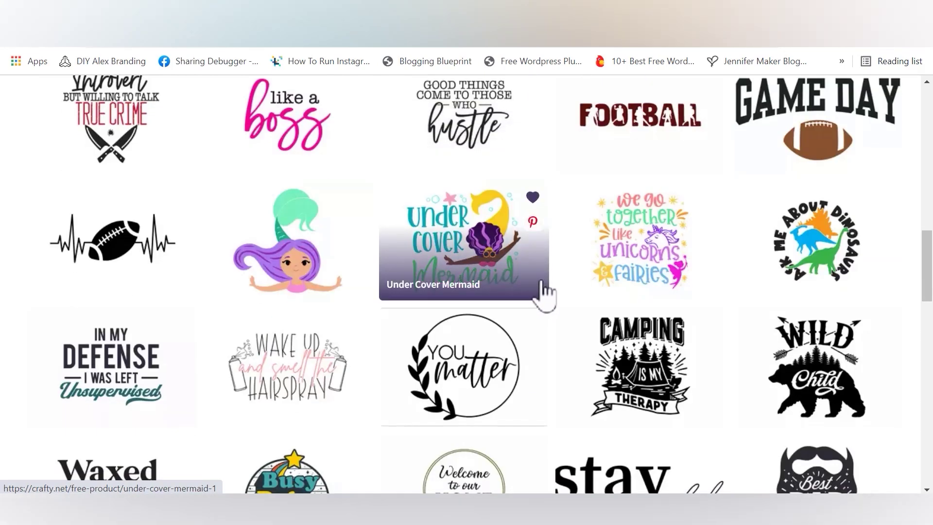
pyautogui.scroll(-10, 541, 297)
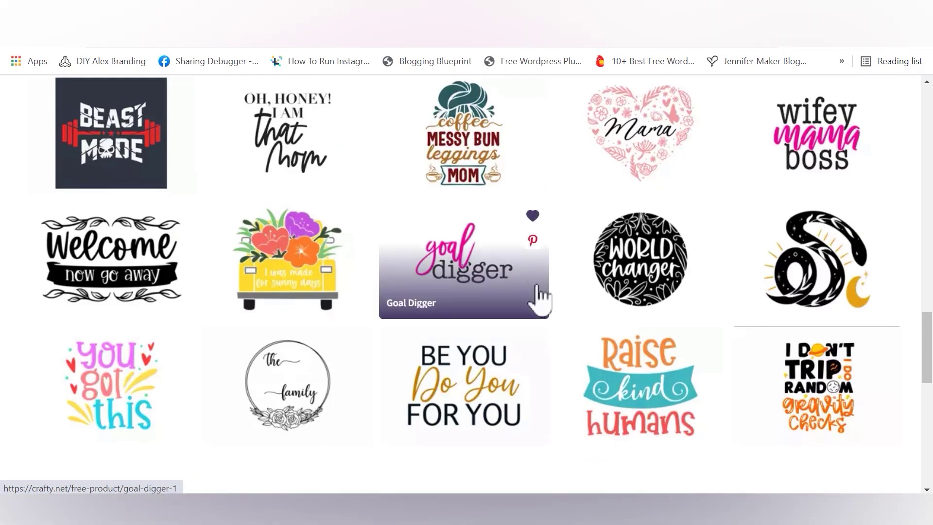
pyautogui.scroll(-3, 559, 314)
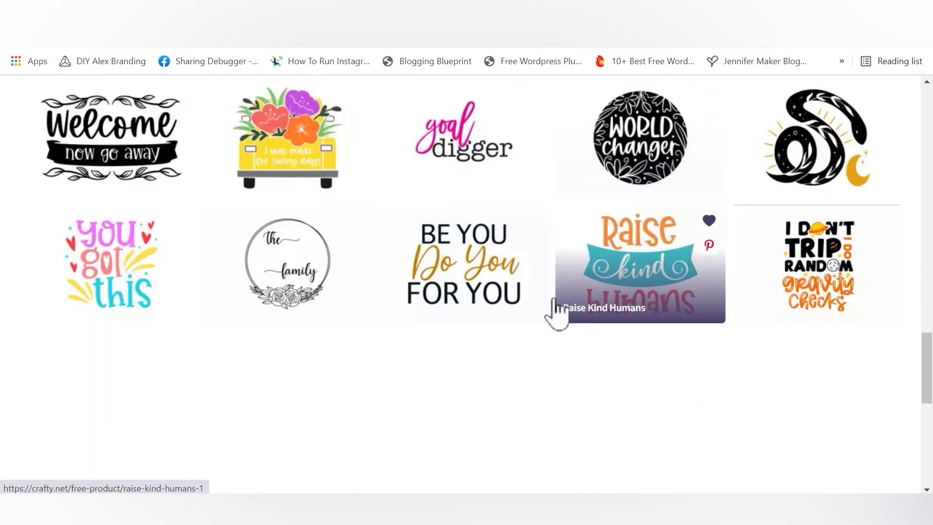
# - Scroll back to the top of Free Products and open the Newest Designs page
pyautogui.scroll(5, 539, 314)
pyautogui.scroll(3, 541, 315)
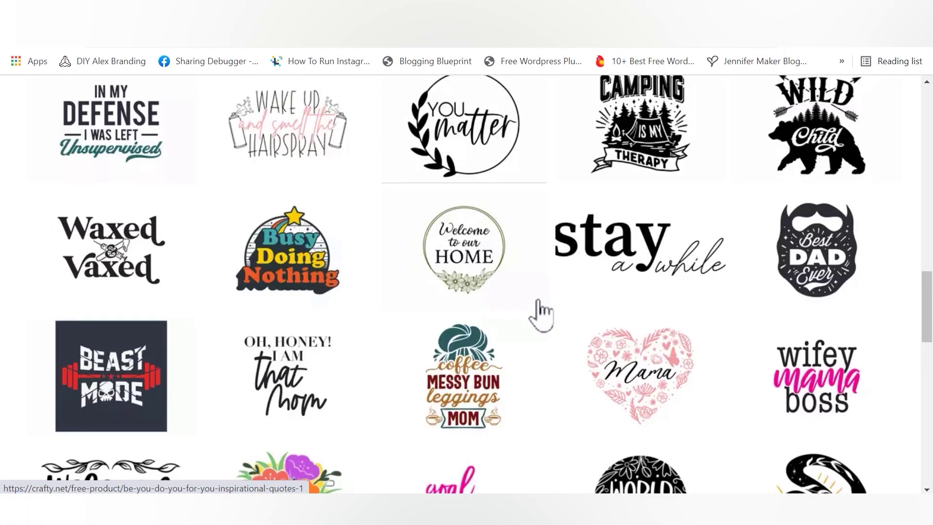
pyautogui.scroll(9, 541, 315)
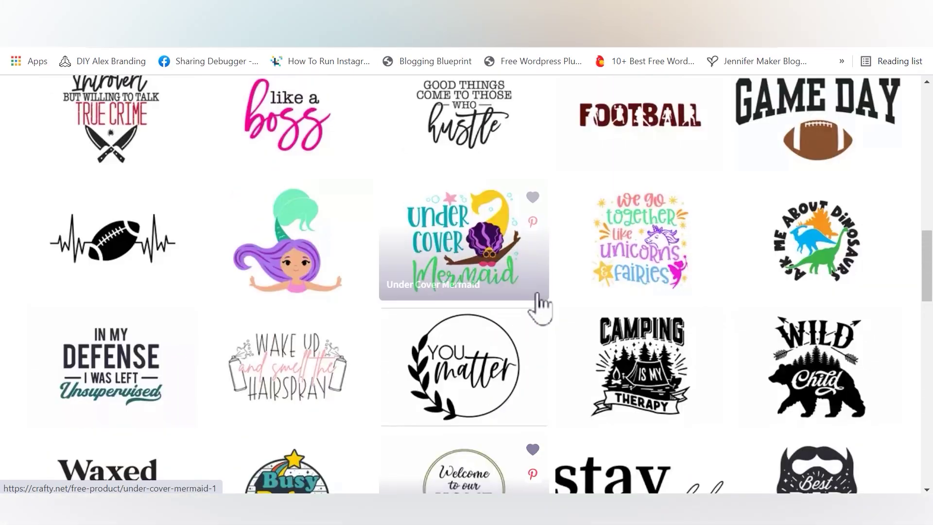
pyautogui.scroll(12, 538, 295)
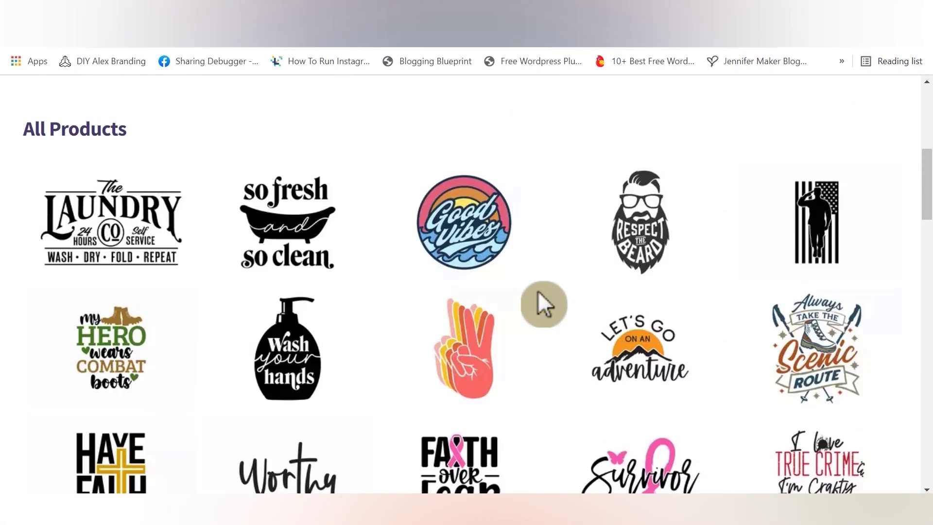
pyautogui.scroll(4, 538, 296)
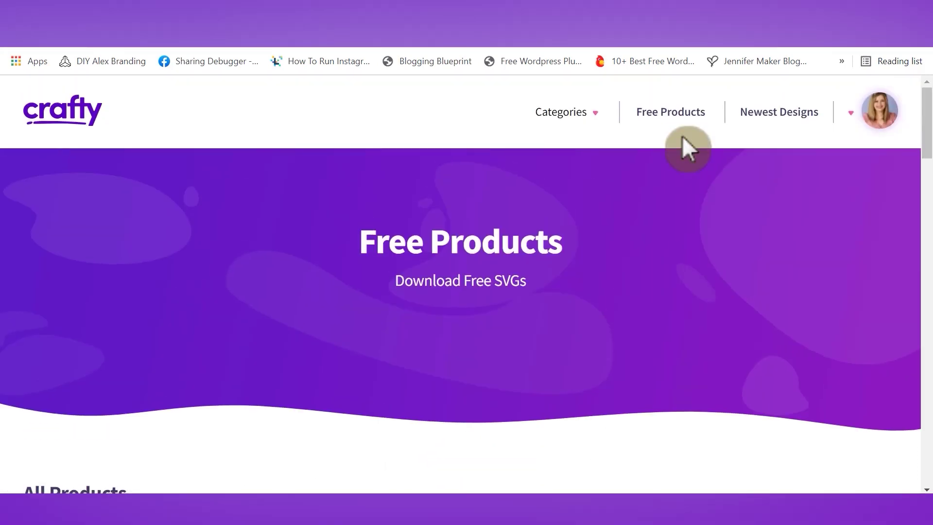
pyautogui.click(807, 126)
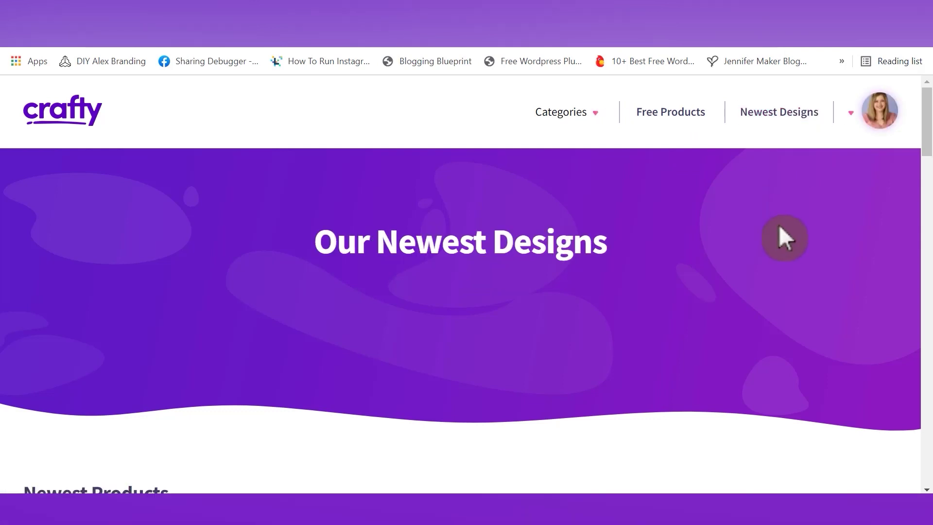
# - Scroll down the Newest Products grid and back up, then open the account dropdown
pyautogui.scroll(-6, 781, 227)
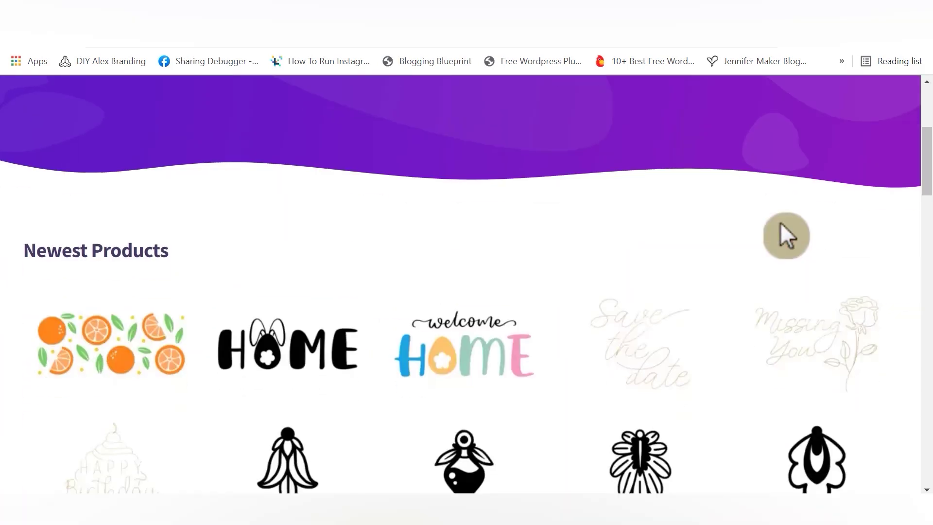
pyautogui.scroll(-8, 780, 225)
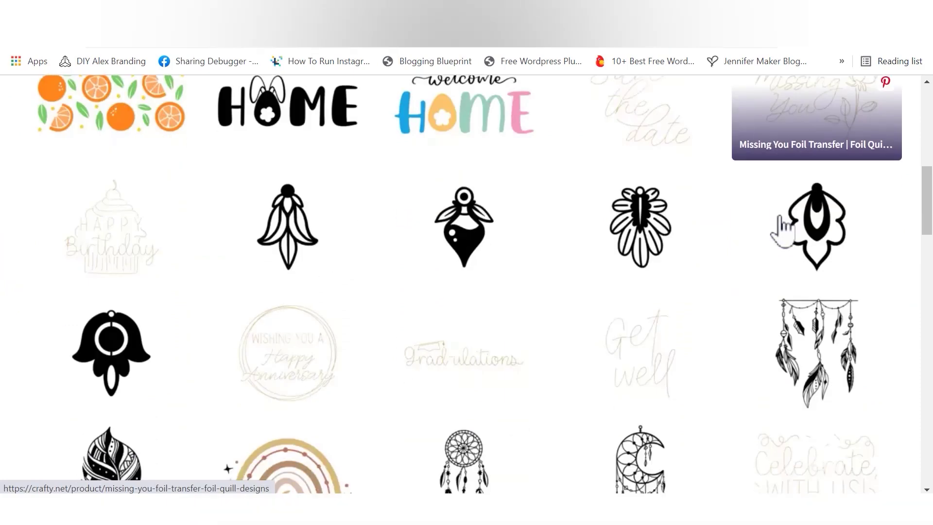
pyautogui.scroll(-4, 781, 227)
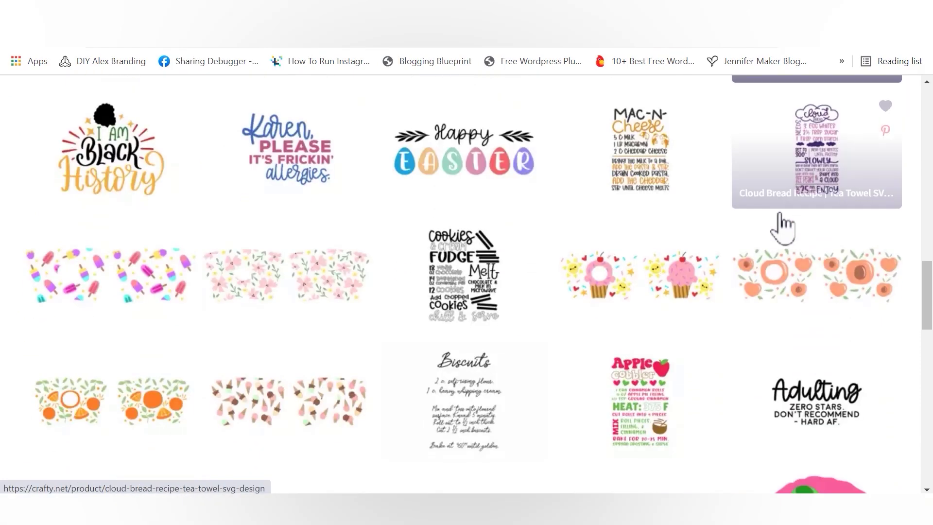
pyautogui.scroll(-6, 774, 209)
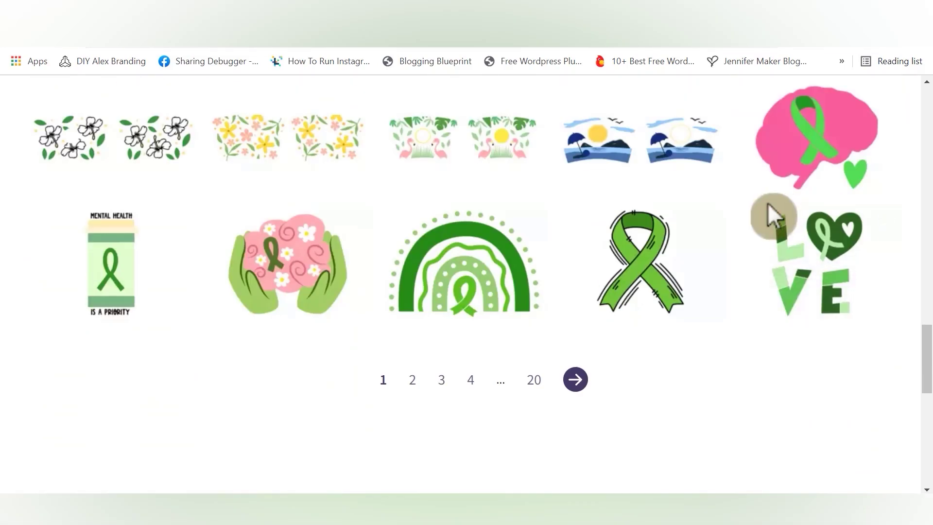
pyautogui.scroll(15, 768, 203)
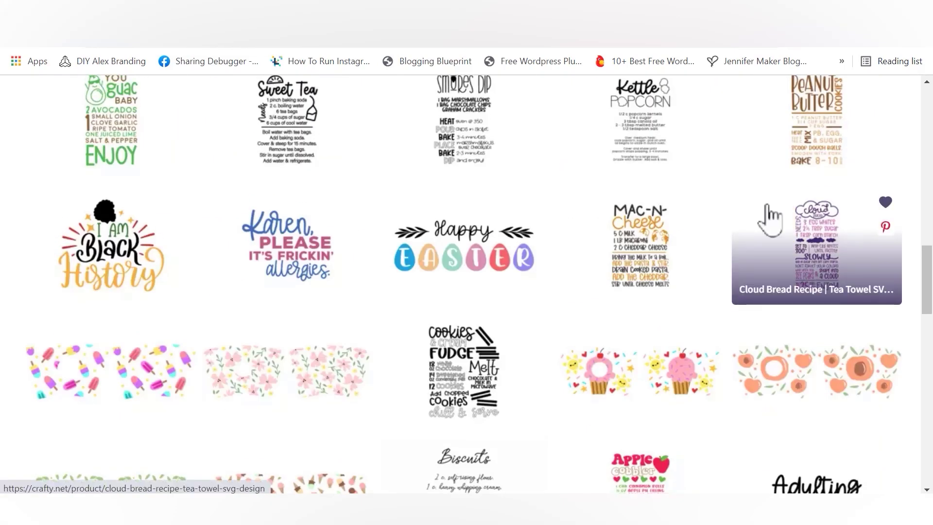
pyautogui.scroll(10, 768, 204)
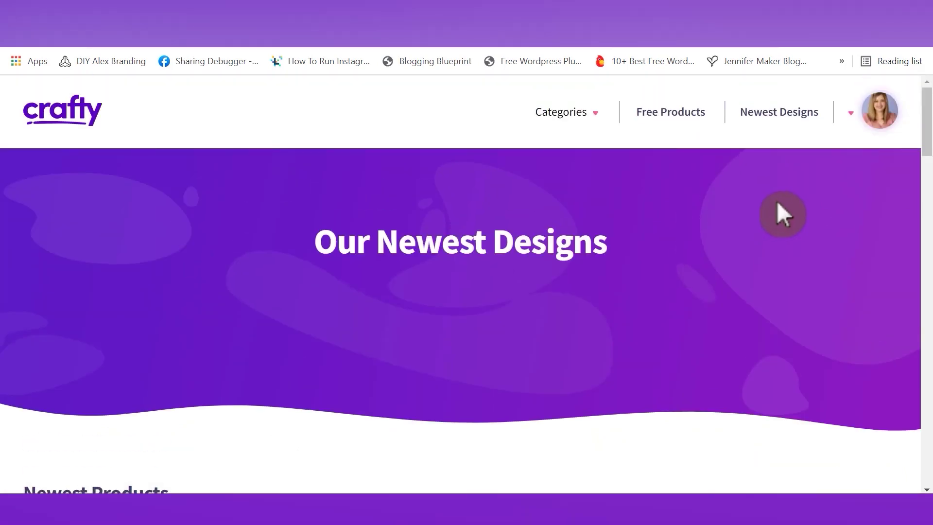
pyautogui.click(876, 126)
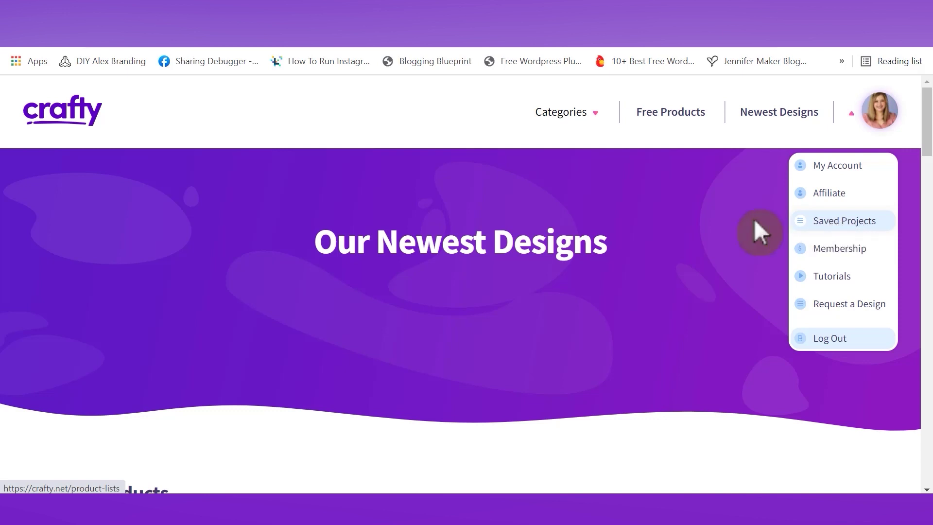
# - Close the account dropdown and return home via the crafty logo
pyautogui.click(547, 190)
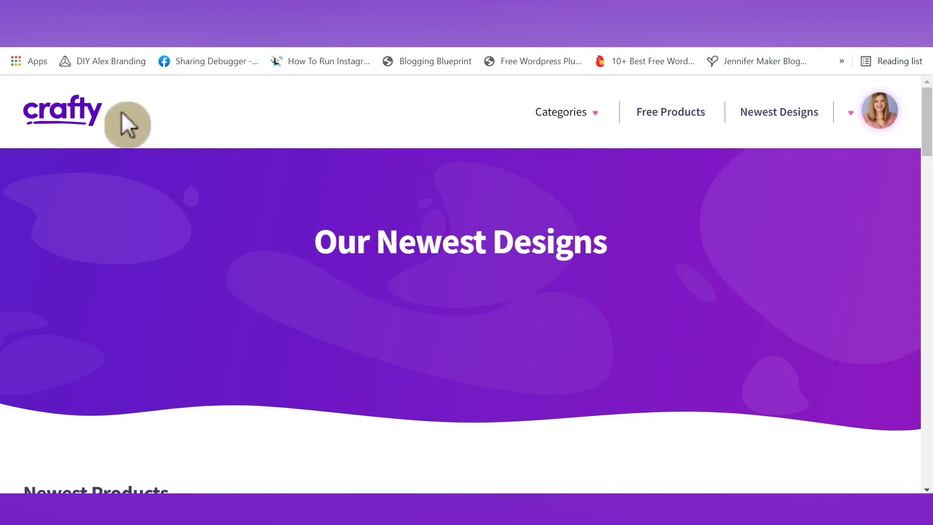
pyautogui.click(77, 118)
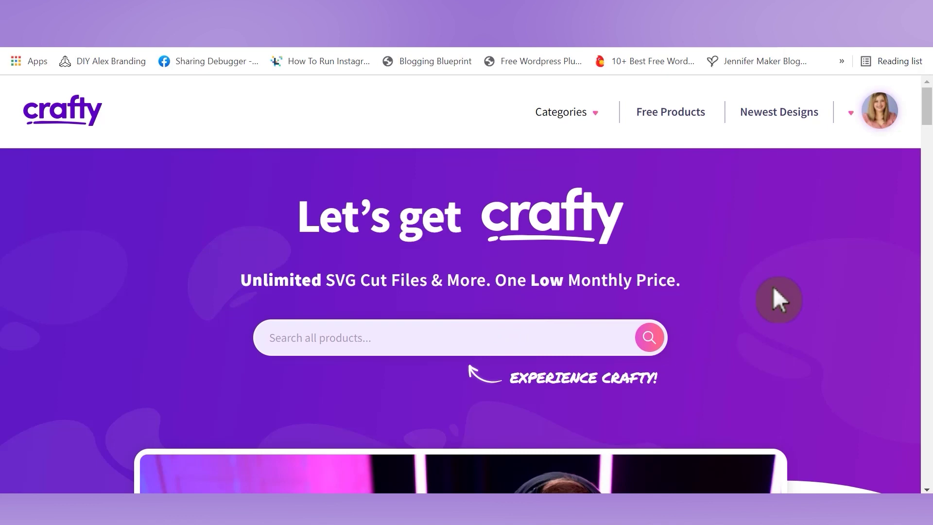
pyautogui.scroll(-10, 773, 287)
pyautogui.scroll(-7, 773, 287)
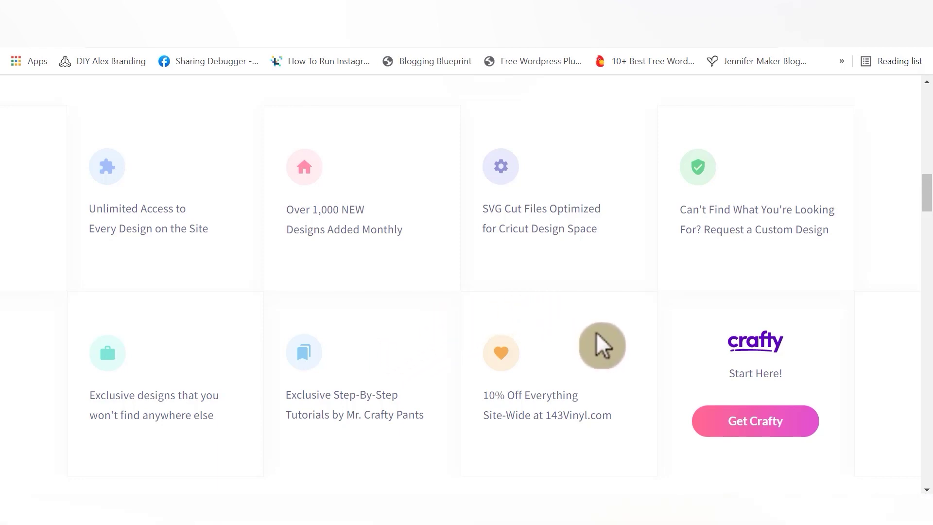
pyautogui.scroll(-2, 621, 352)
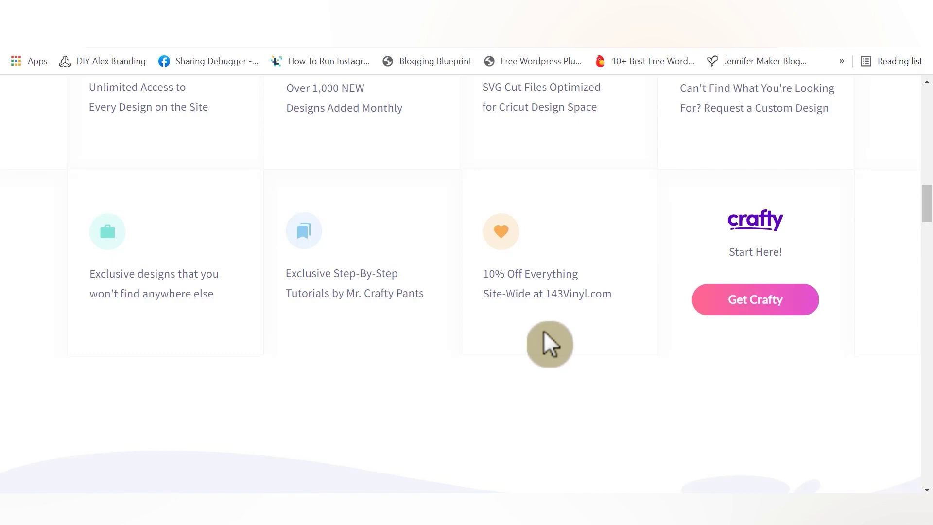
pyautogui.scroll(-10, 543, 333)
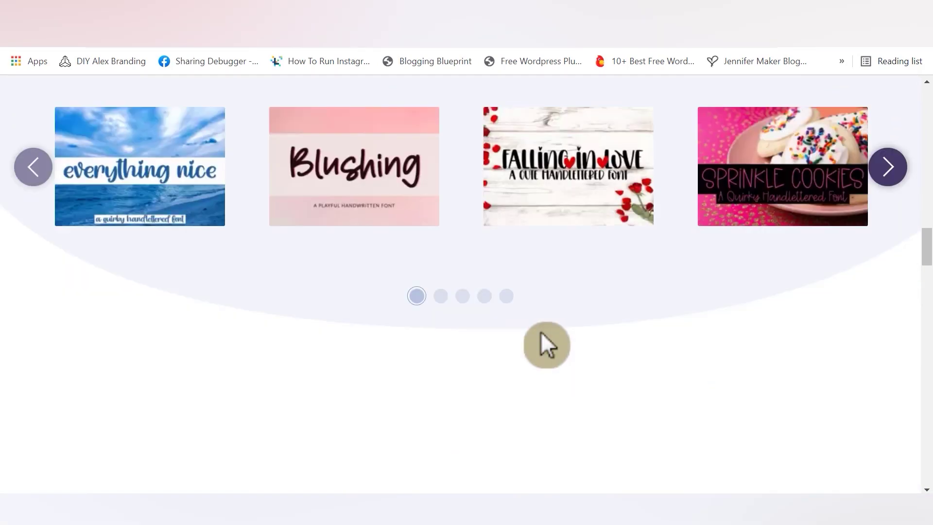
pyautogui.scroll(-15, 541, 334)
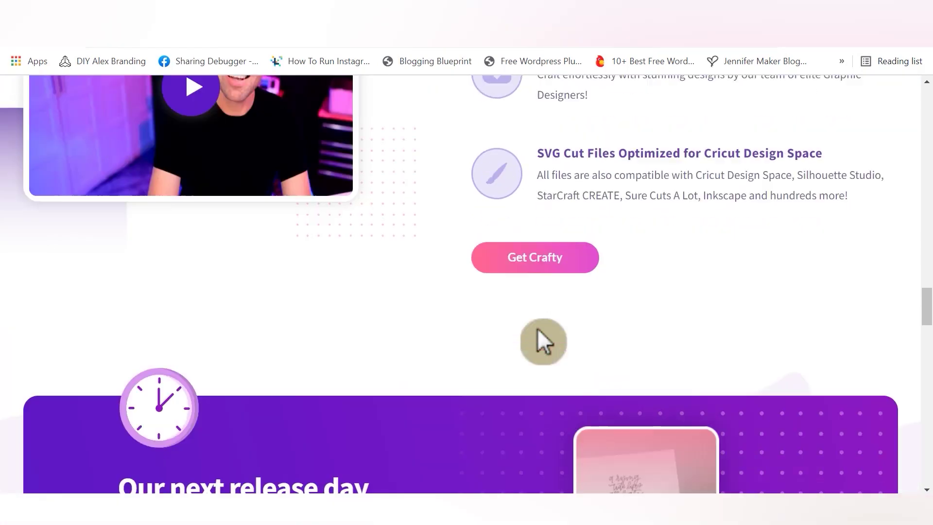
pyautogui.scroll(-12, 539, 331)
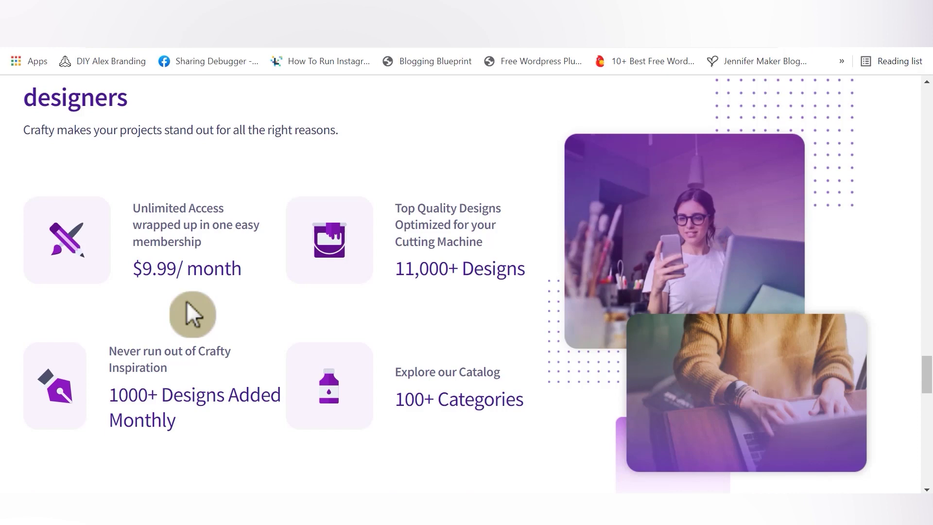
pyautogui.scroll(15, 245, 298)
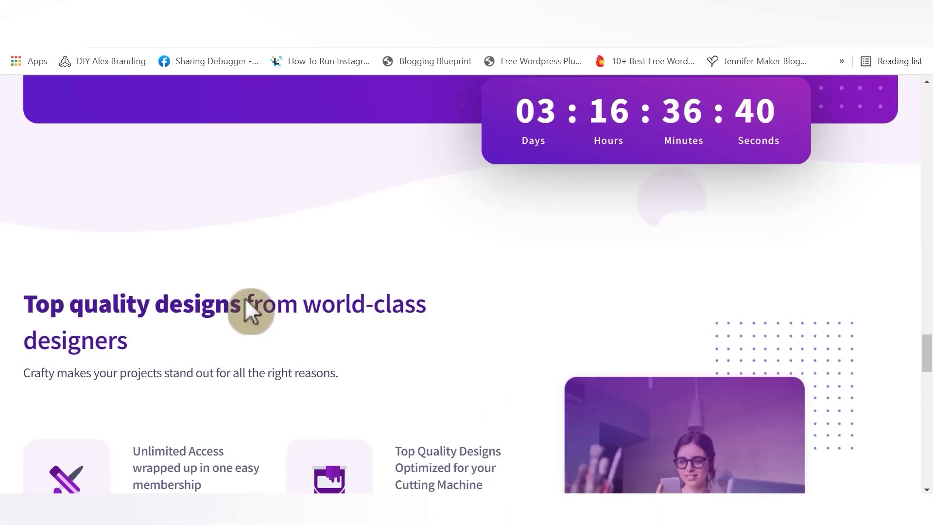
pyautogui.scroll(15, 245, 299)
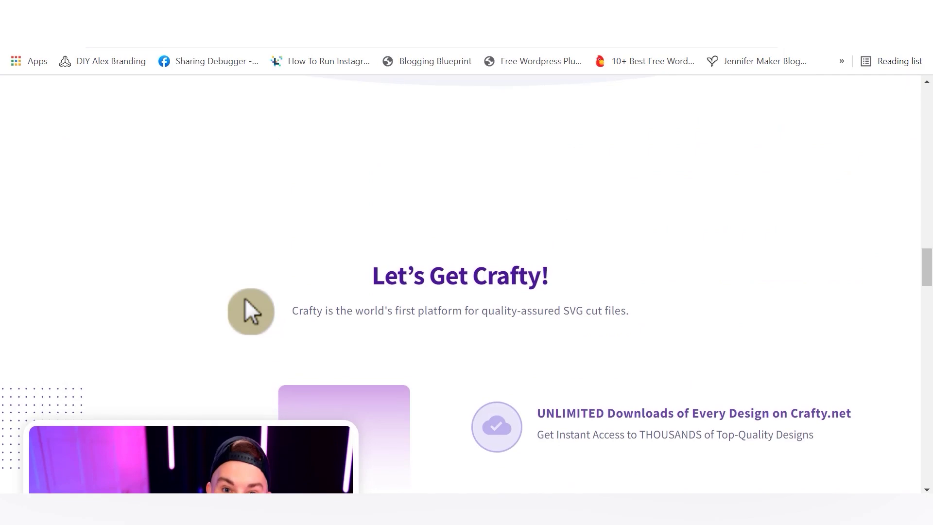
pyautogui.scroll(7, 246, 297)
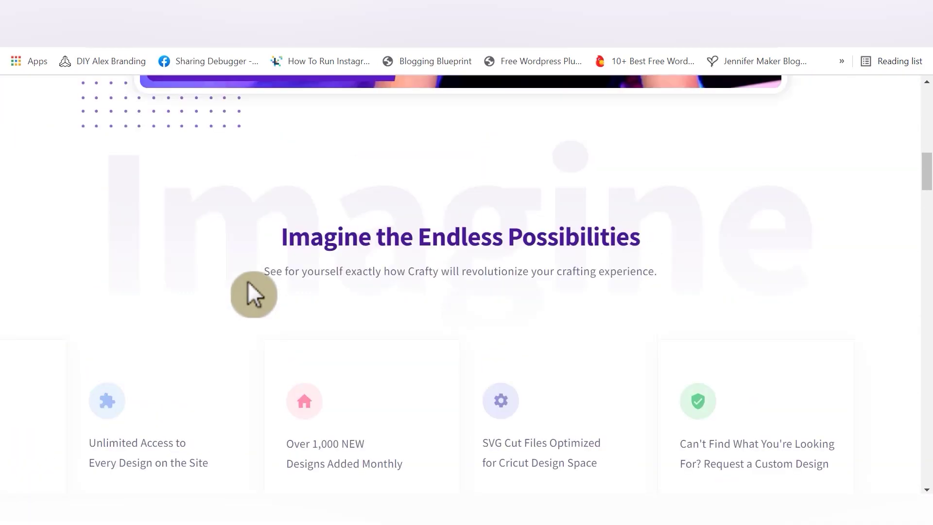
pyautogui.scroll(5, 260, 250)
pyautogui.scroll(9, 263, 245)
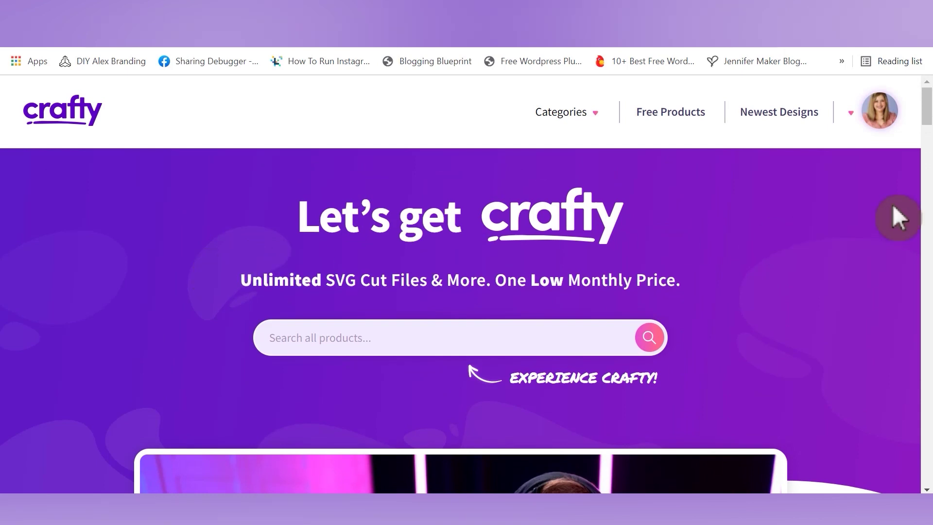
pyautogui.scroll(-1, 924, 481)
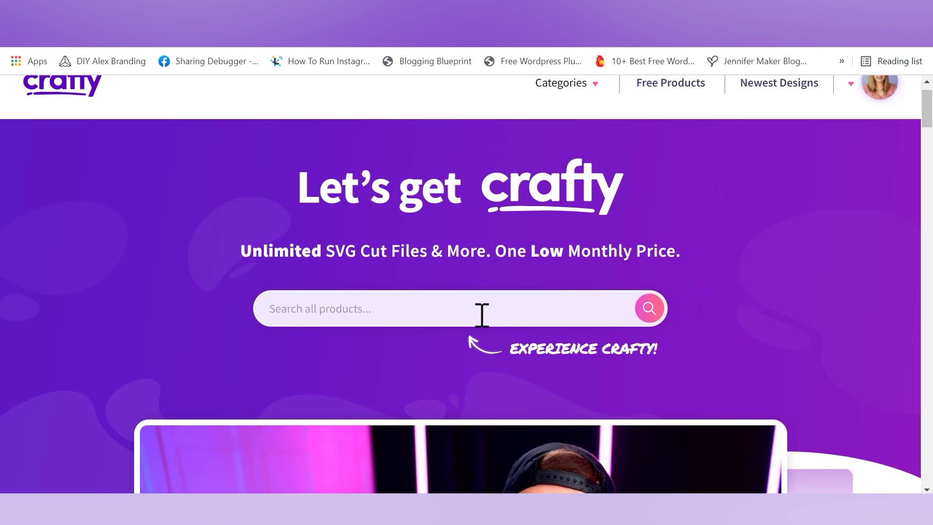
pyautogui.click(482, 315)
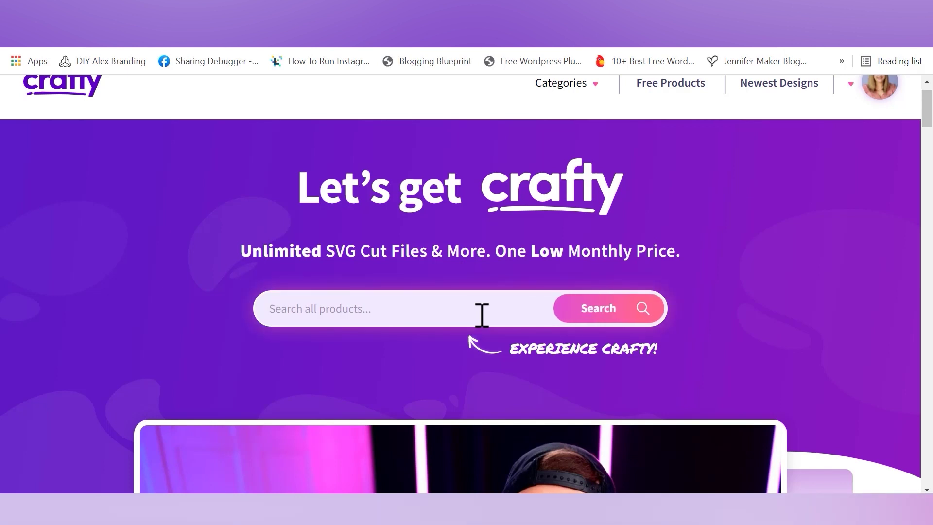
# - Search the site for 'hearts' and scroll through the 624 results
pyautogui.write('hearts')
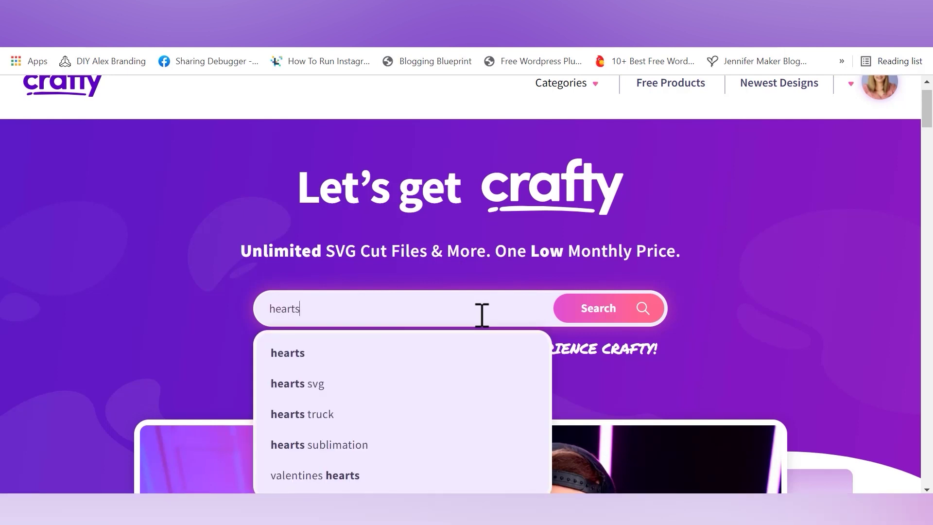
pyautogui.scroll(-2, 482, 315)
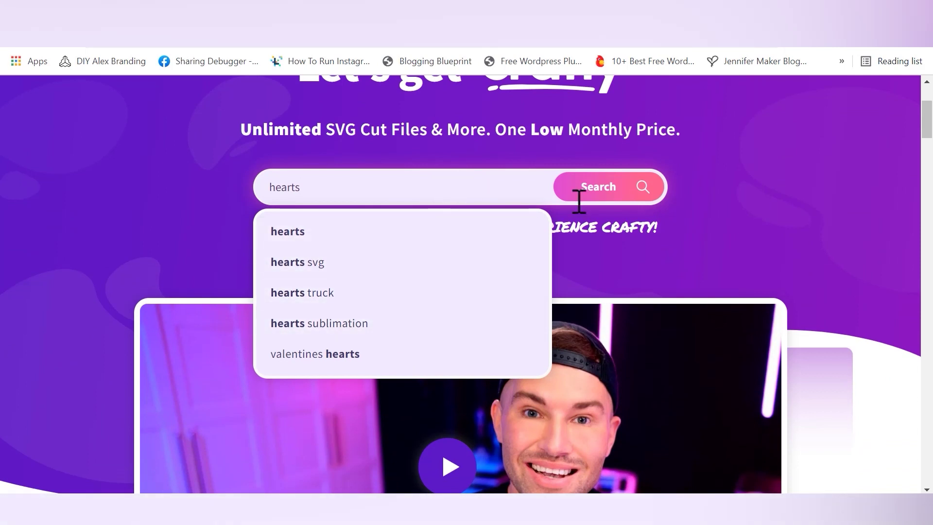
pyautogui.click(617, 198)
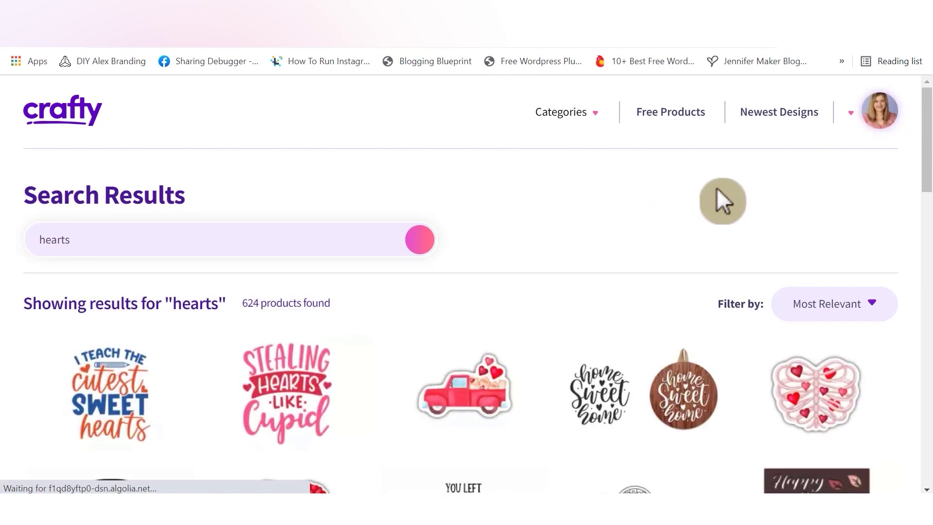
pyautogui.scroll(-4, 722, 189)
pyautogui.scroll(3, 723, 196)
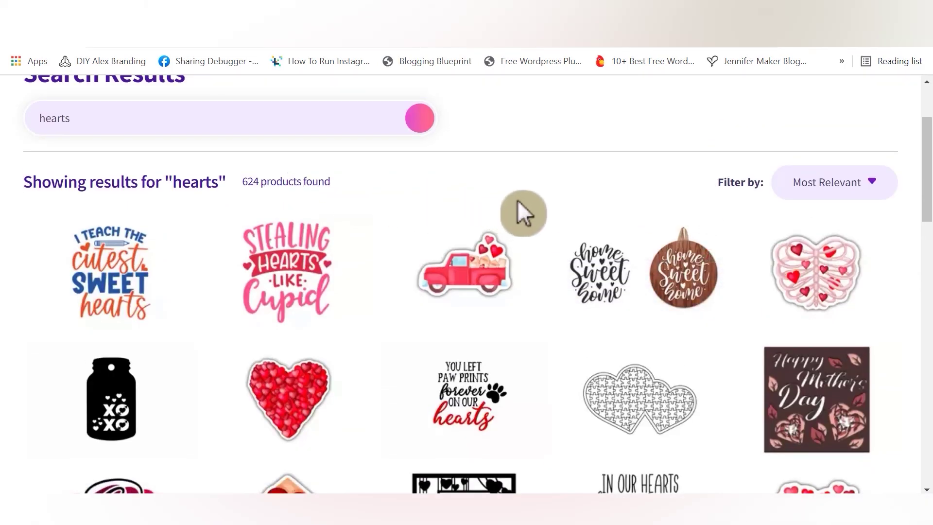
pyautogui.scroll(-5, 539, 214)
pyautogui.scroll(-3, 540, 216)
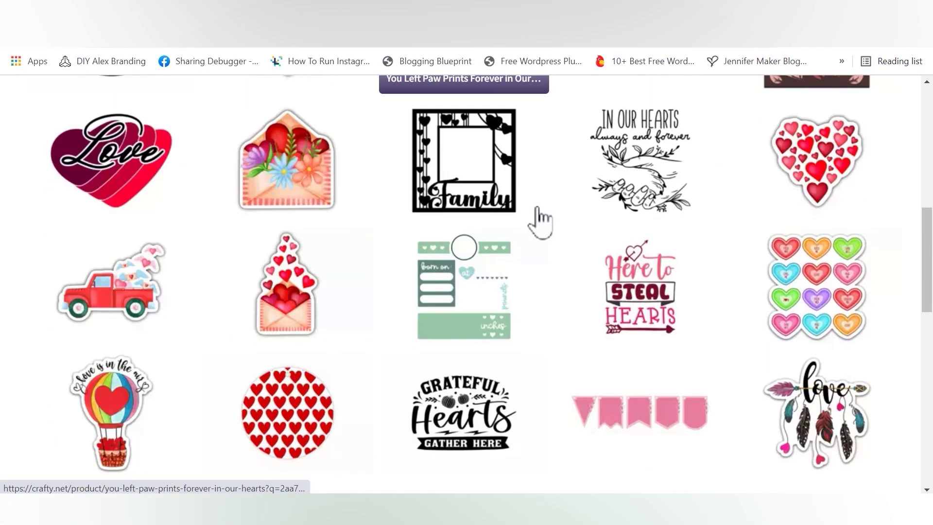
pyautogui.scroll(-3, 544, 221)
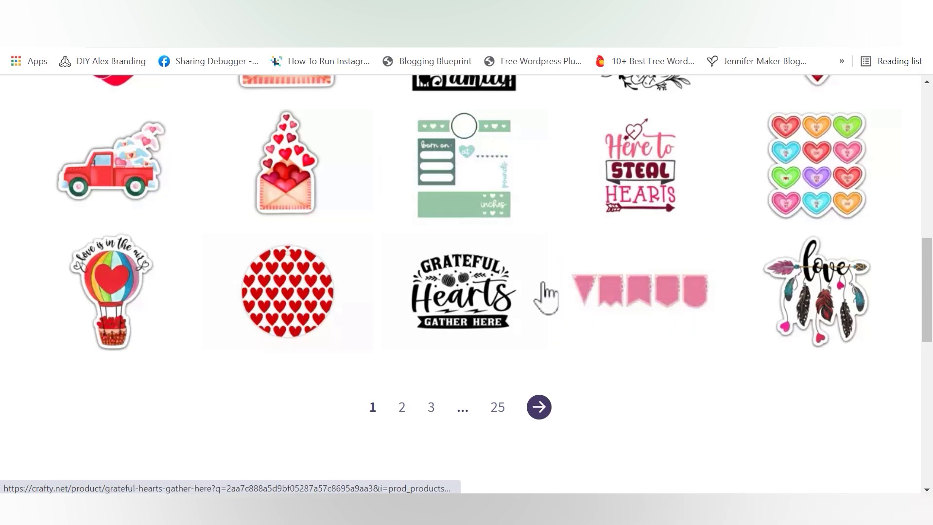
pyautogui.scroll(10, 549, 289)
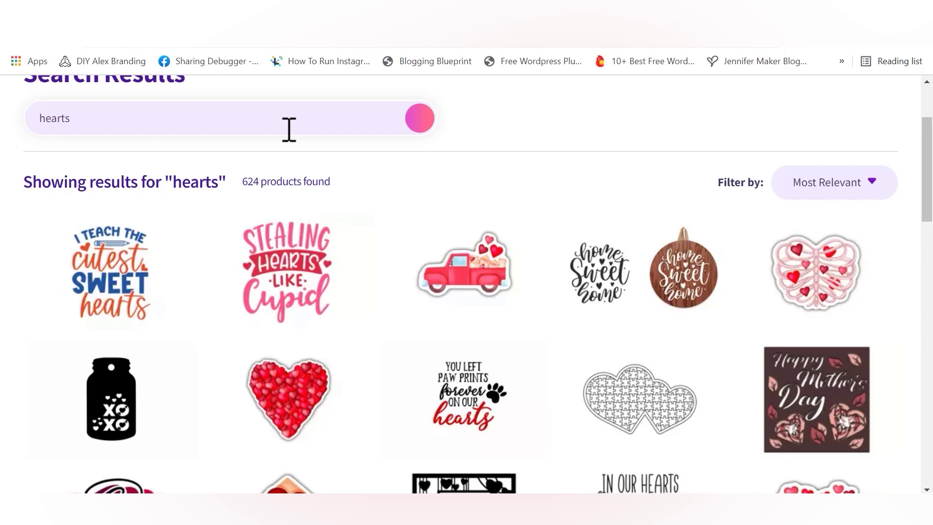
# - Replace 'hearts' with 'kind' in the search and scroll down the 755 results
pyautogui.click(289, 129)
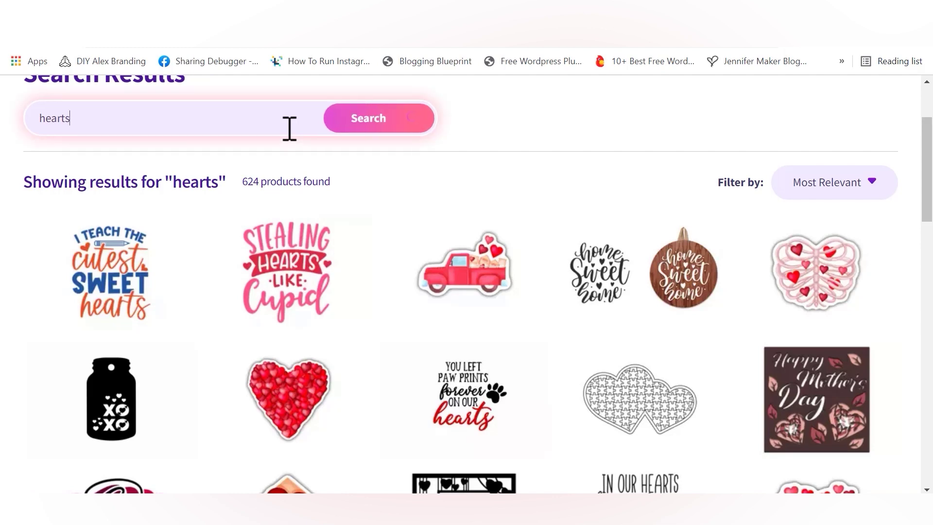
pyautogui.press('BackSpace')
pyautogui.press('BackSpace')
pyautogui.press('BackSpace')
pyautogui.press('BackSpace')
pyautogui.press('BackSpace')
pyautogui.press('BackSpace')
pyautogui.write('kind')
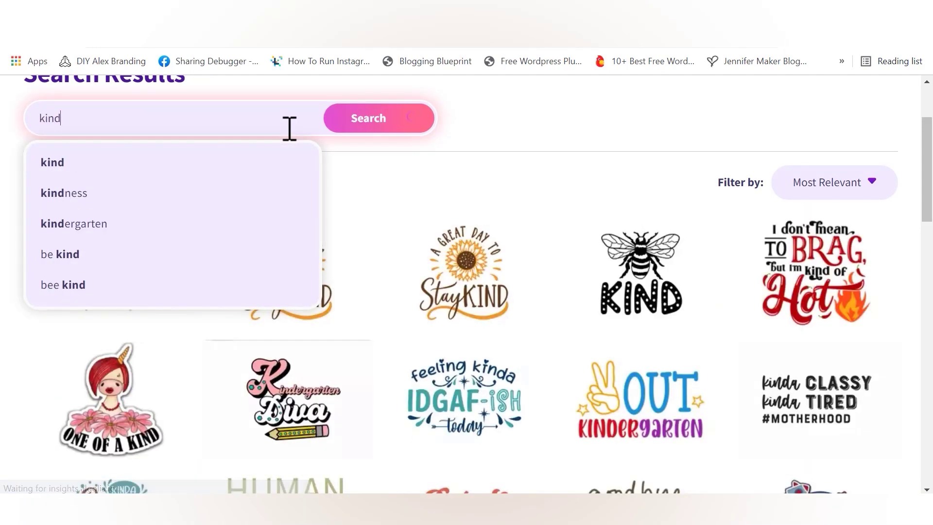
pyautogui.press('Return')
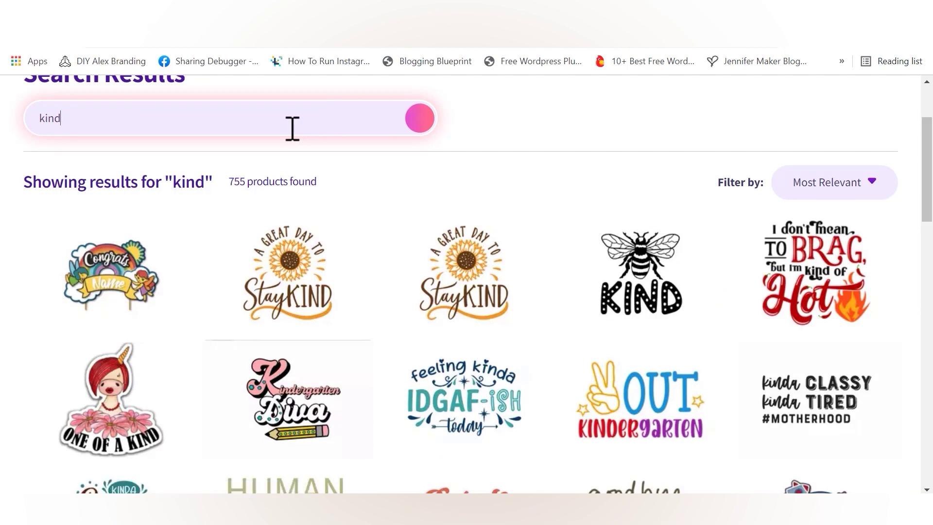
pyautogui.click(418, 125)
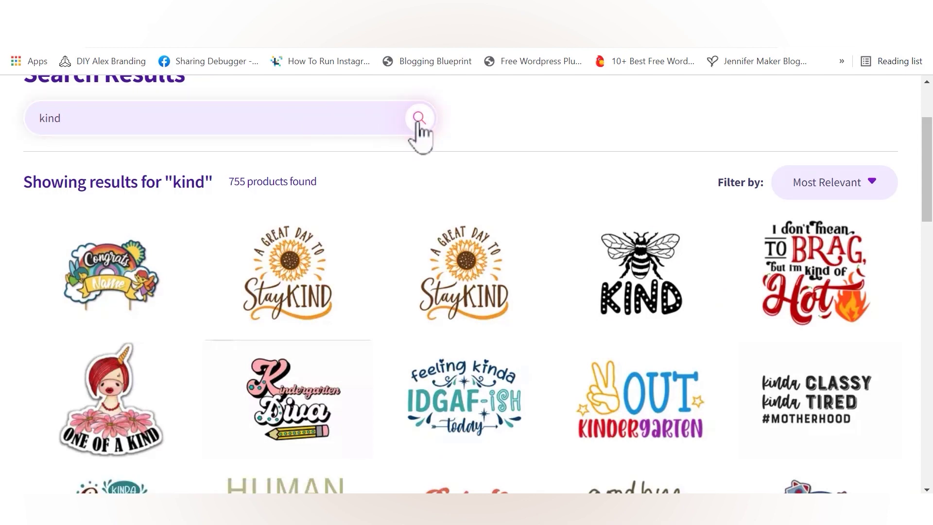
pyautogui.click(365, 118)
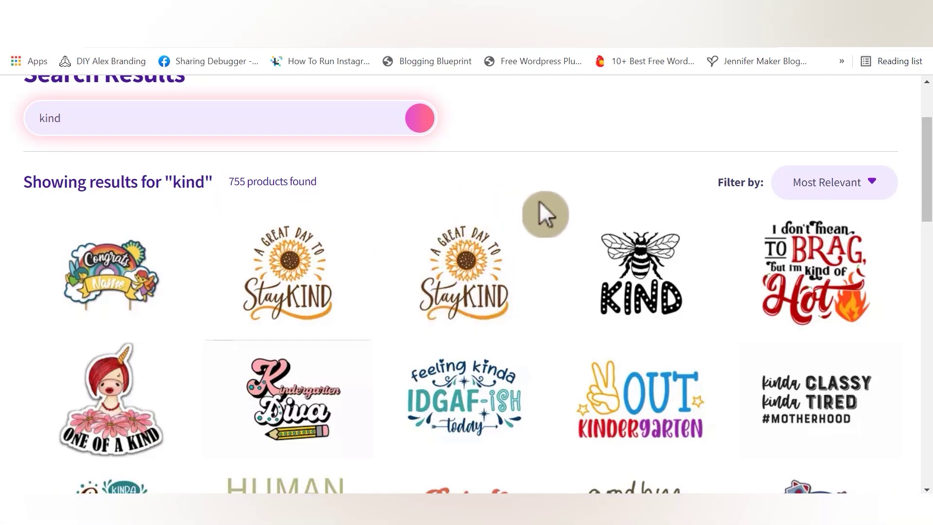
pyautogui.scroll(-3, 547, 201)
pyautogui.scroll(-10, 547, 202)
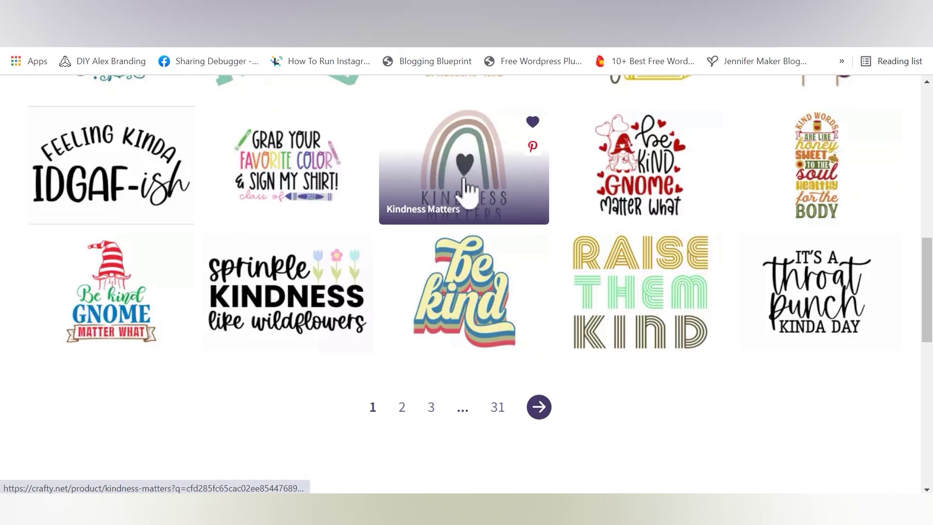
# - Open the Kindness Matters product page, download its files, then reopen it from the kind results
pyautogui.click(464, 187)
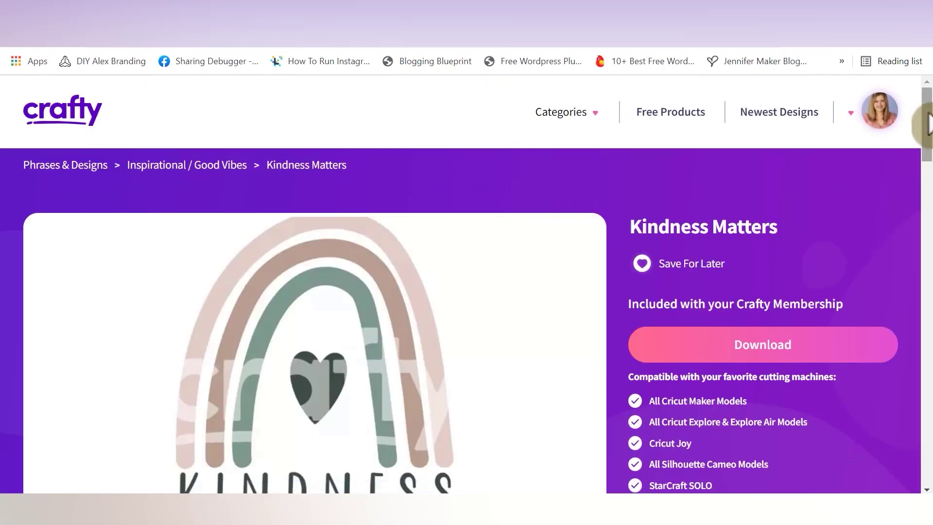
pyautogui.scroll(-1, 927, 145)
pyautogui.scroll(-2, 929, 127)
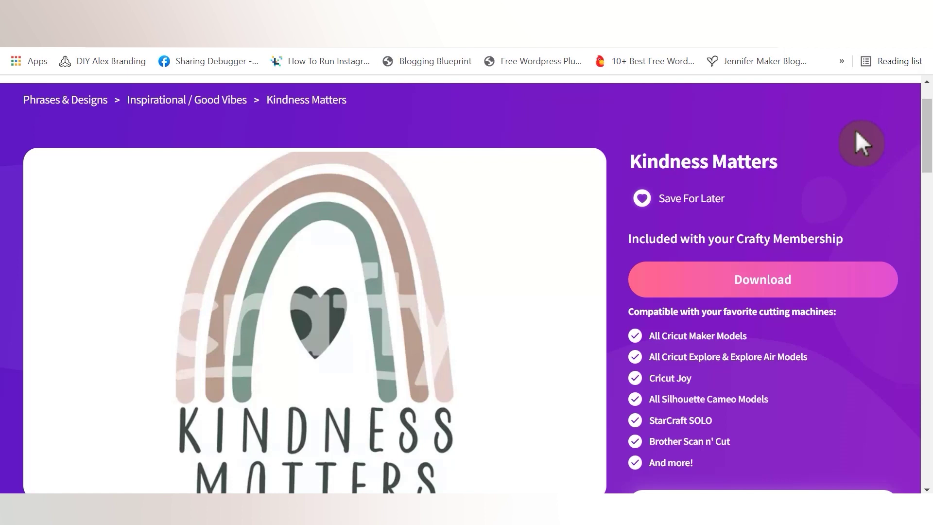
pyautogui.click(788, 289)
pyautogui.click(20, 45)
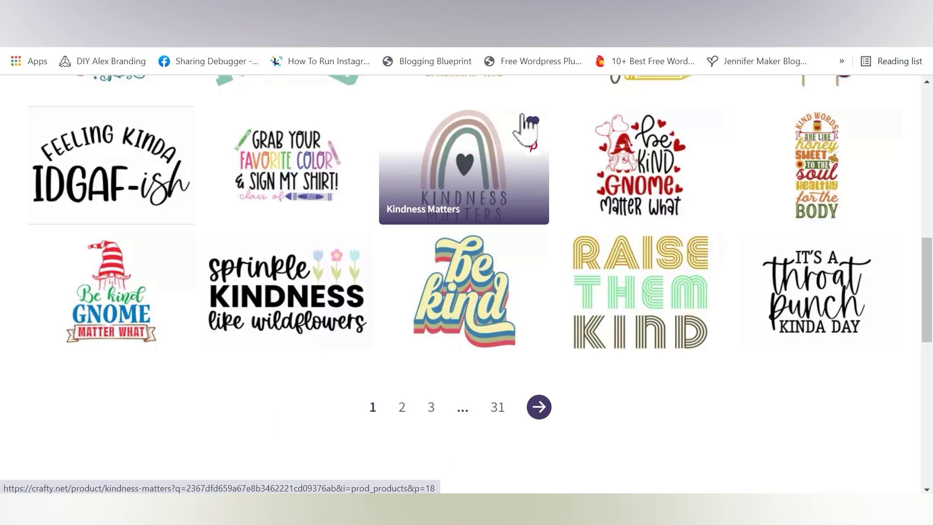
pyautogui.click(457, 190)
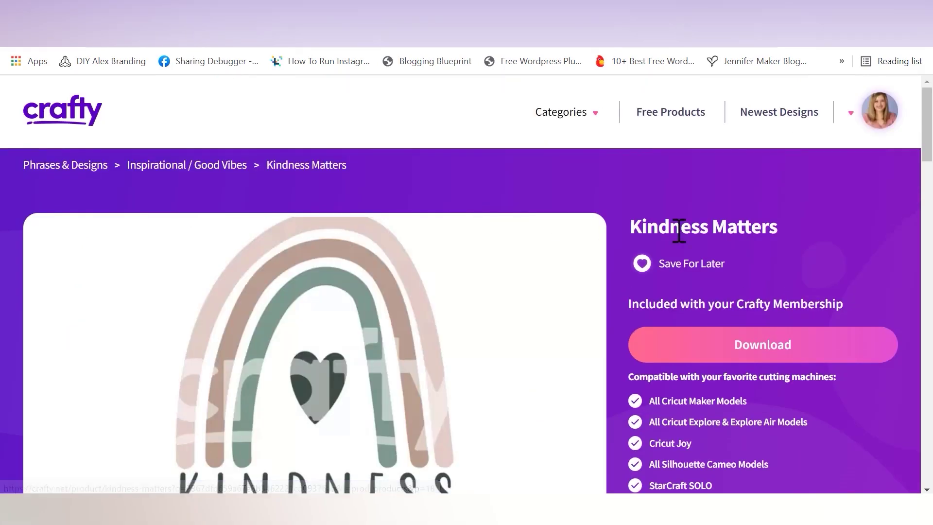
# - Save the design for later to the existing Kindness Matters wishlist project
pyautogui.click(704, 262)
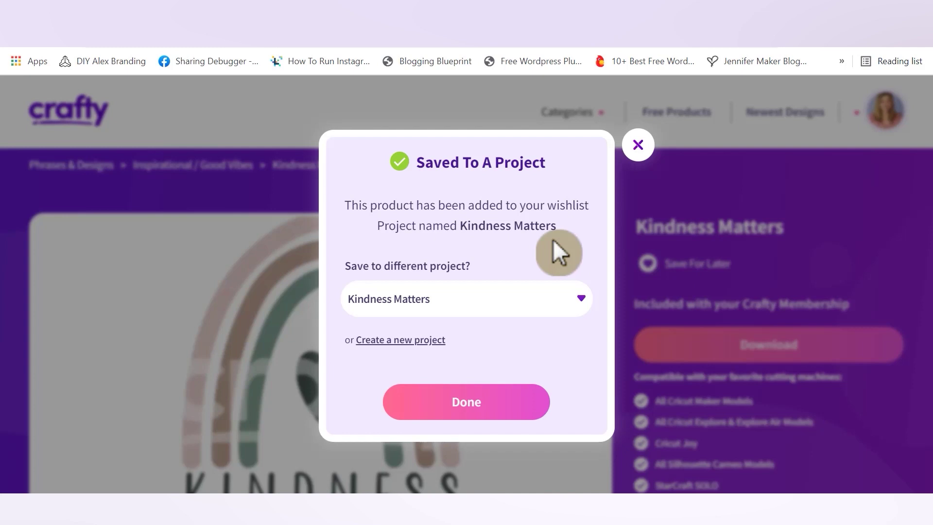
pyautogui.click(542, 300)
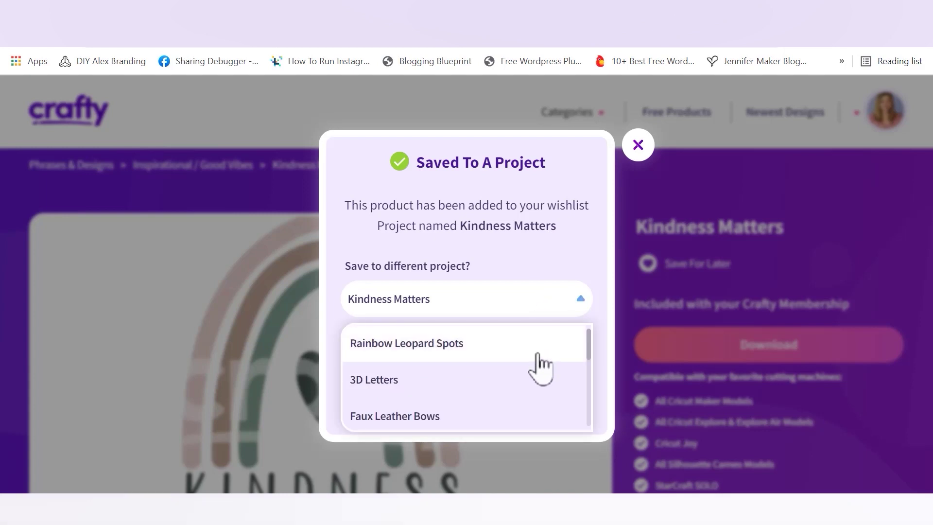
pyautogui.scroll(-5, 542, 365)
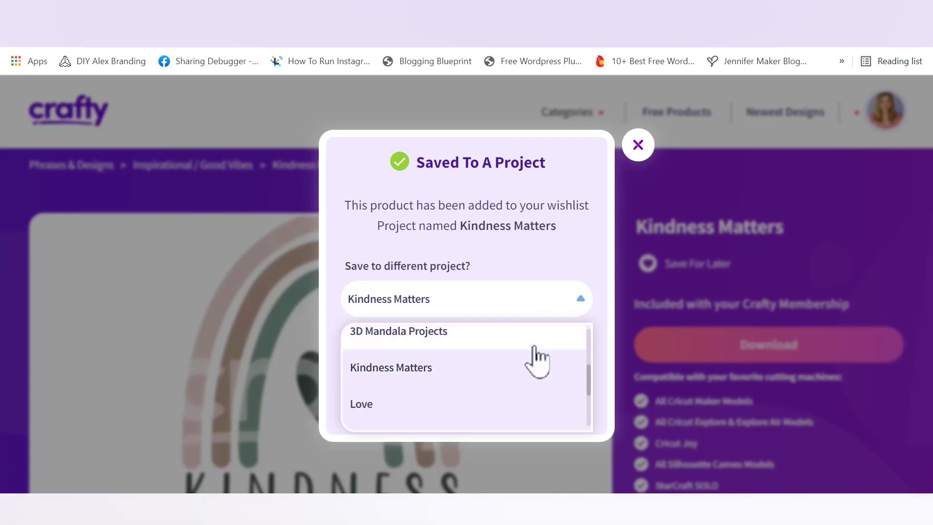
pyautogui.scroll(-3, 525, 348)
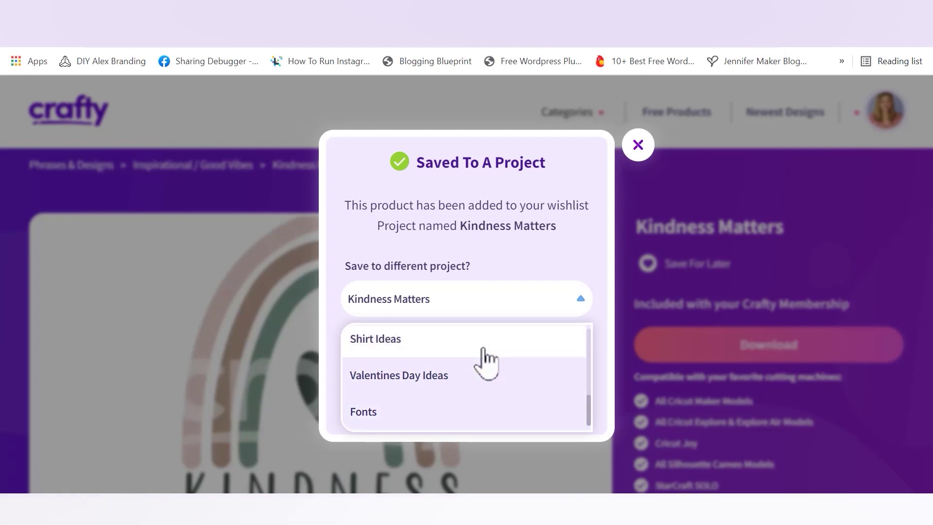
pyautogui.scroll(6, 483, 348)
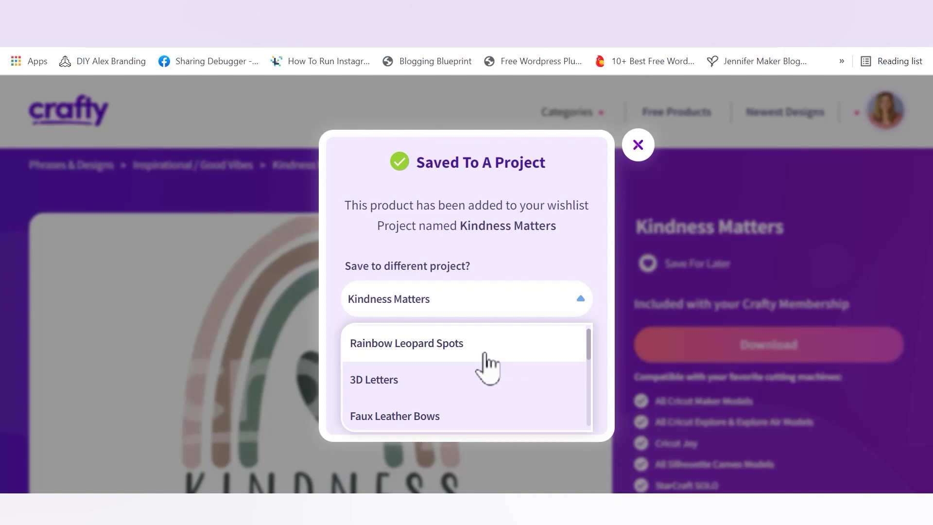
pyautogui.click(532, 258)
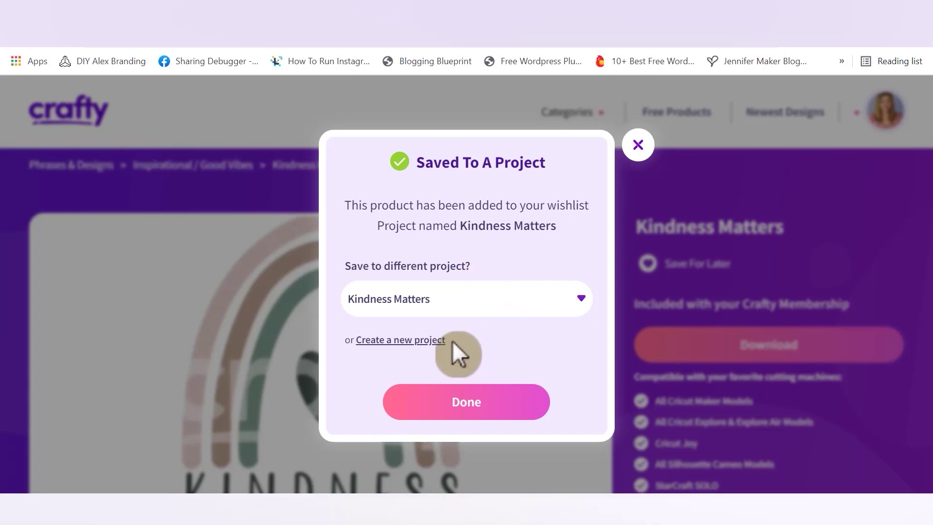
pyautogui.click(474, 404)
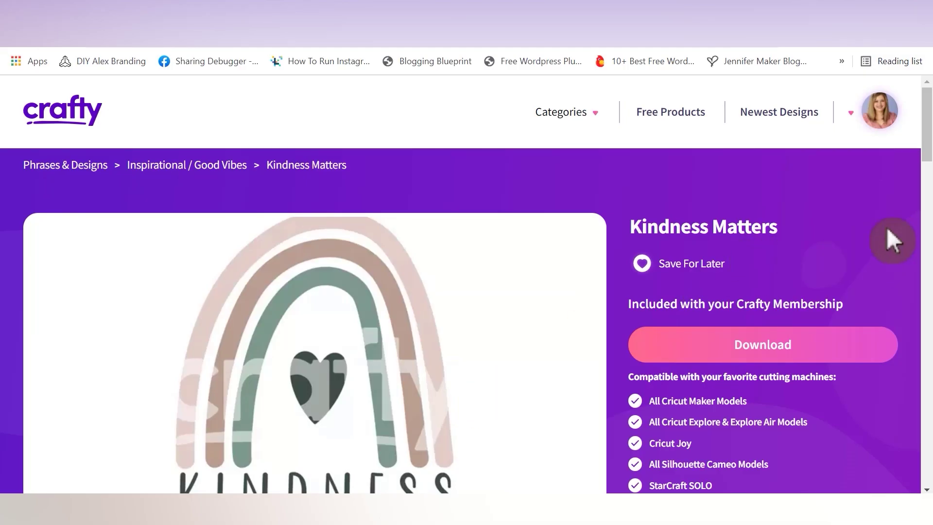
# - Download the Kindness Matters files and scroll down to the file formats and compatible machines
pyautogui.scroll(-2, 873, 232)
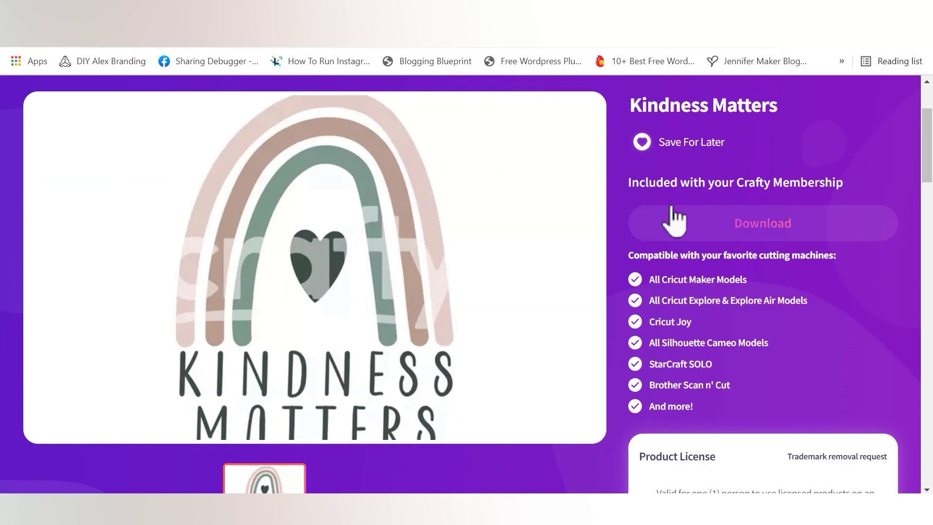
pyautogui.click(853, 228)
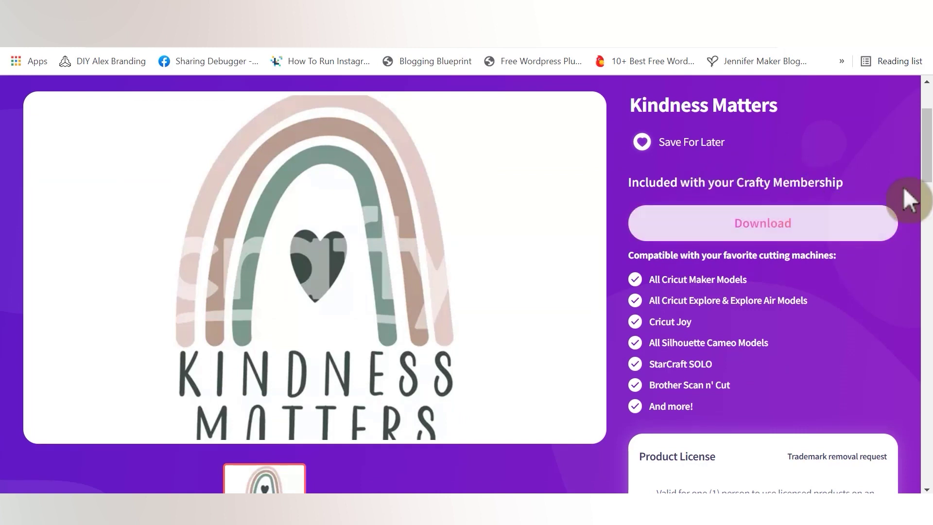
pyautogui.moveTo(926, 170); pyautogui.dragTo(926, 197)
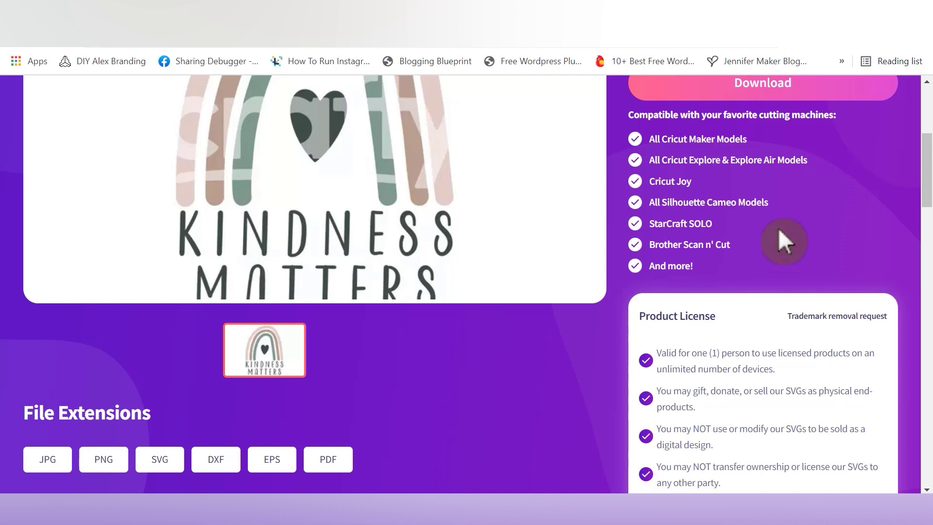
pyautogui.scroll(-3, 768, 328)
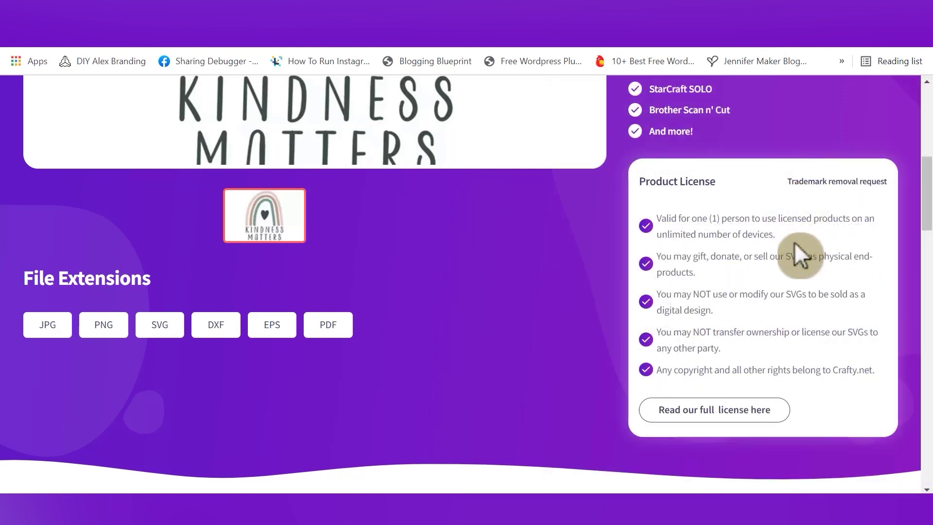
pyautogui.scroll(5, 792, 246)
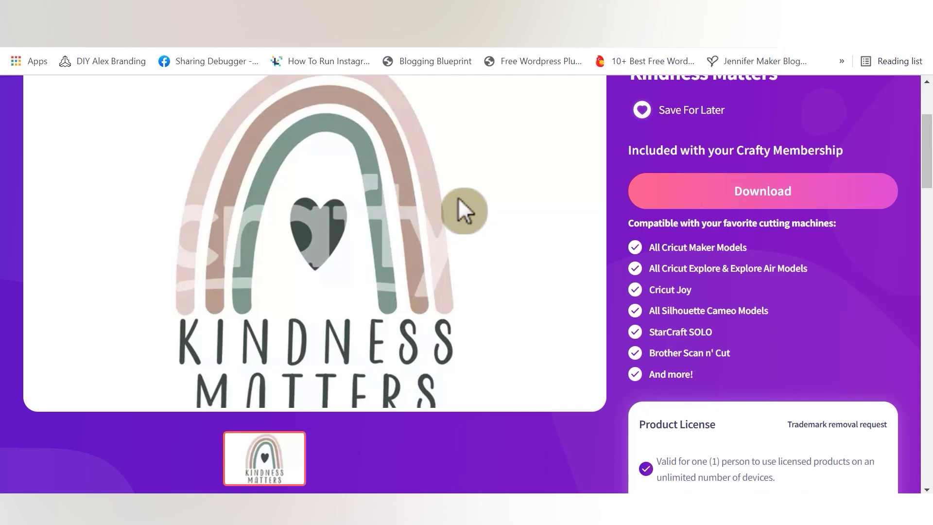
pyautogui.scroll(-3, 477, 198)
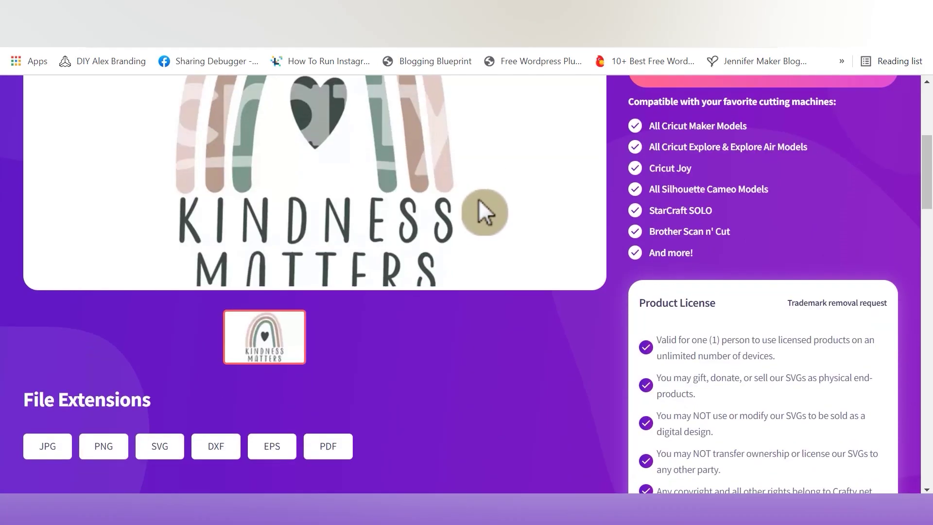
pyautogui.scroll(-3, 478, 201)
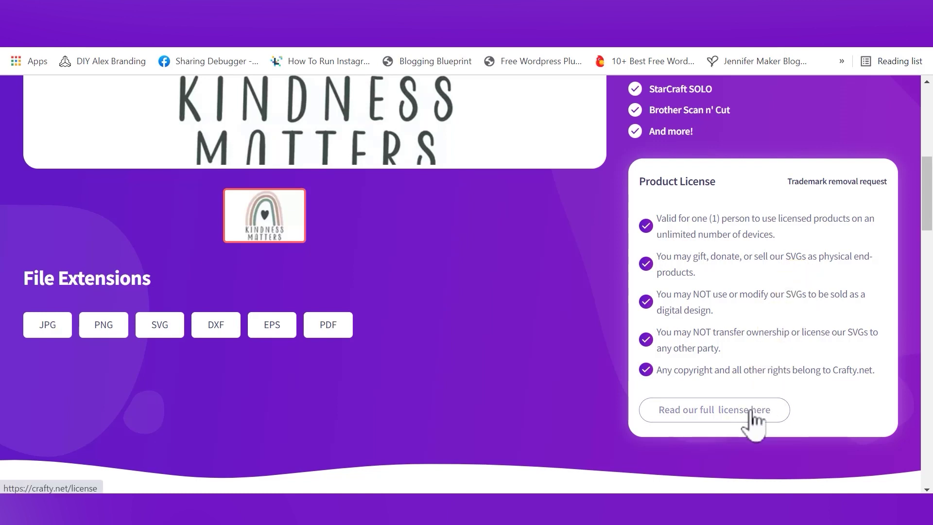
pyautogui.click(510, 335)
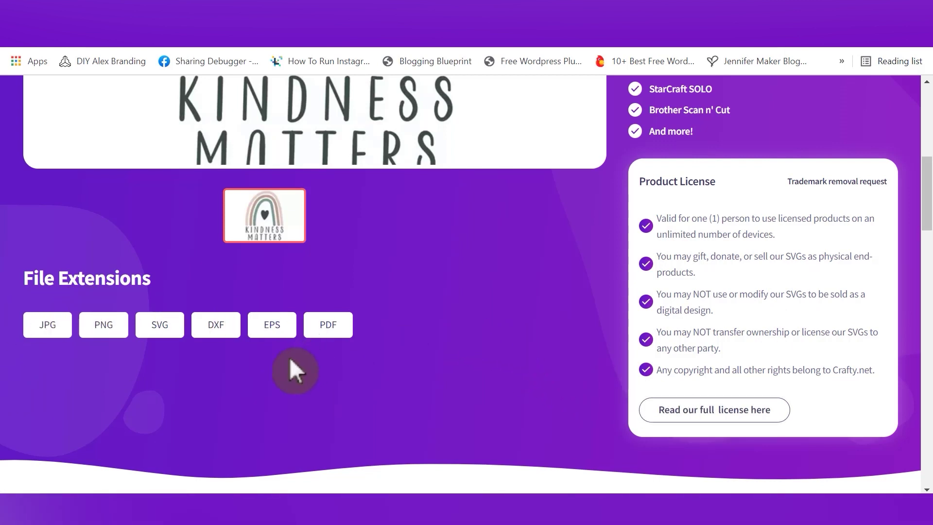
pyautogui.scroll(-5, 142, 344)
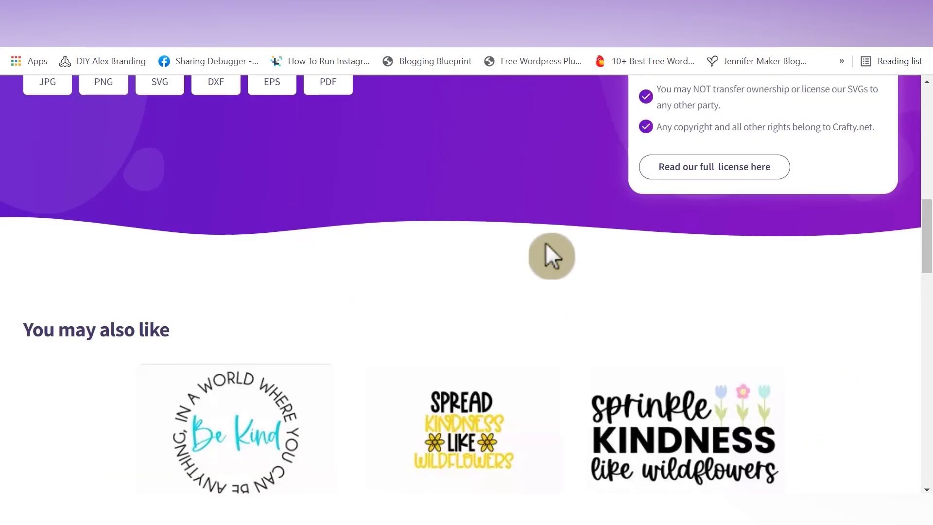
pyautogui.scroll(-5, 546, 244)
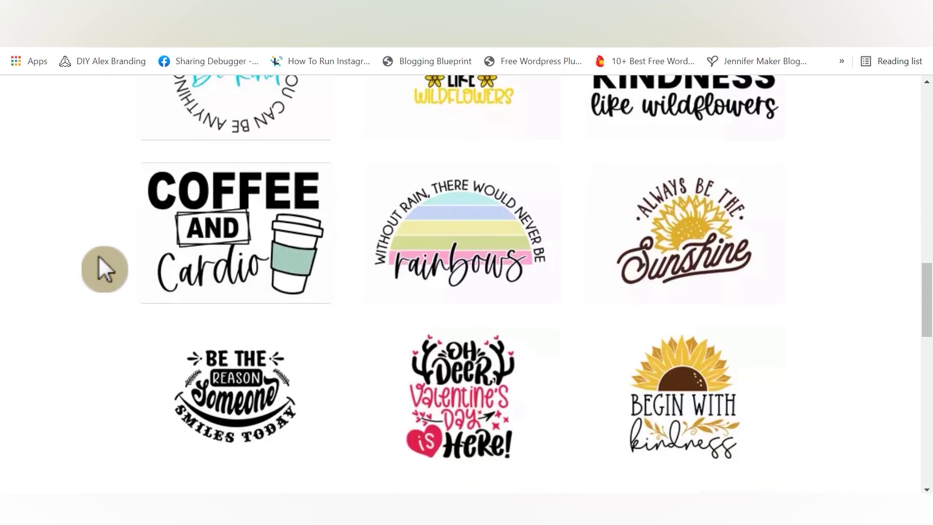
pyautogui.scroll(-3, 99, 265)
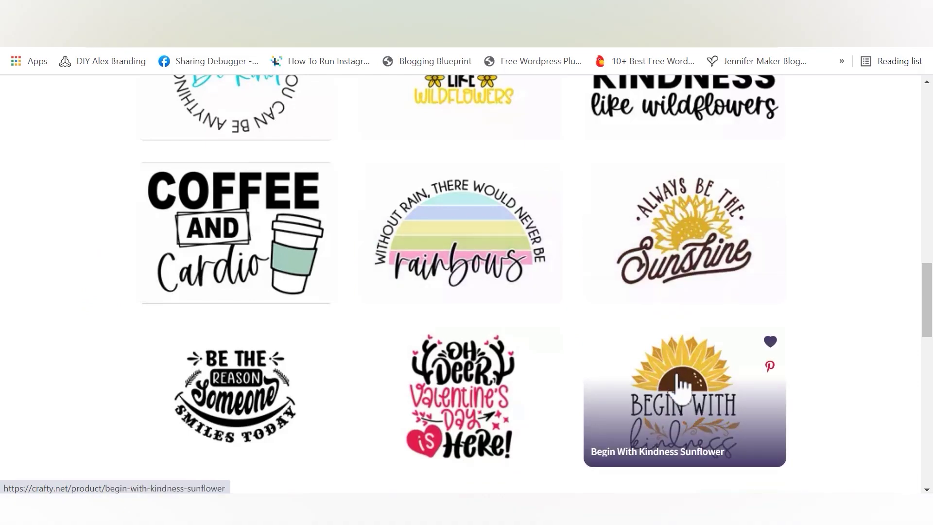
pyautogui.scroll(3, 678, 379)
pyautogui.click(79, 238)
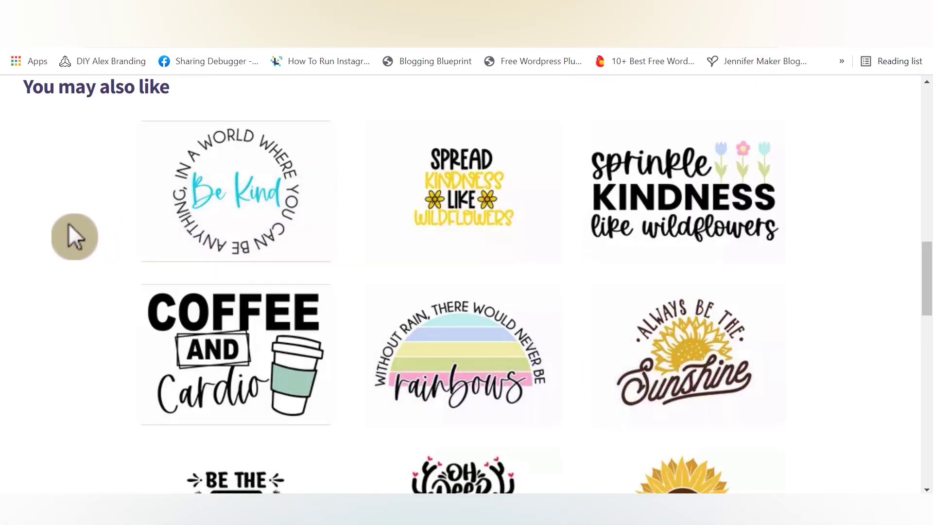
pyautogui.scroll(8, 67, 214)
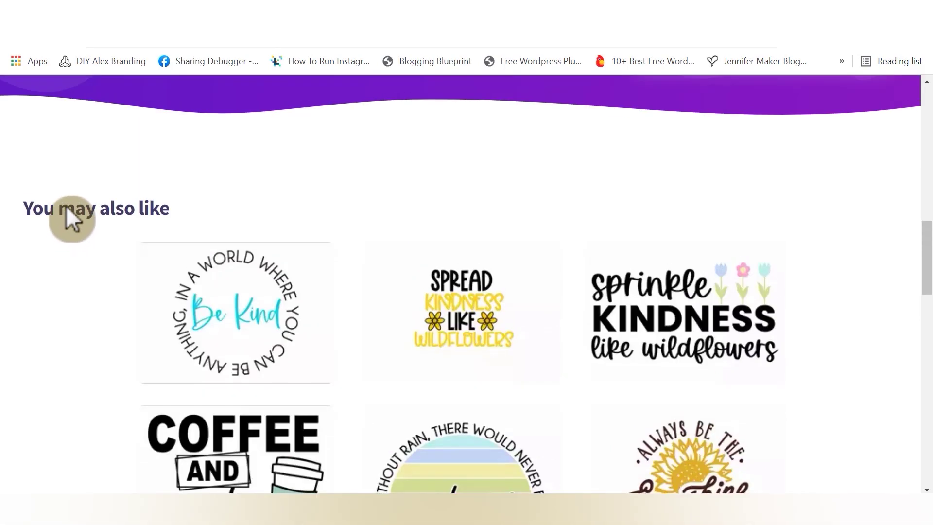
pyautogui.scroll(6, 66, 206)
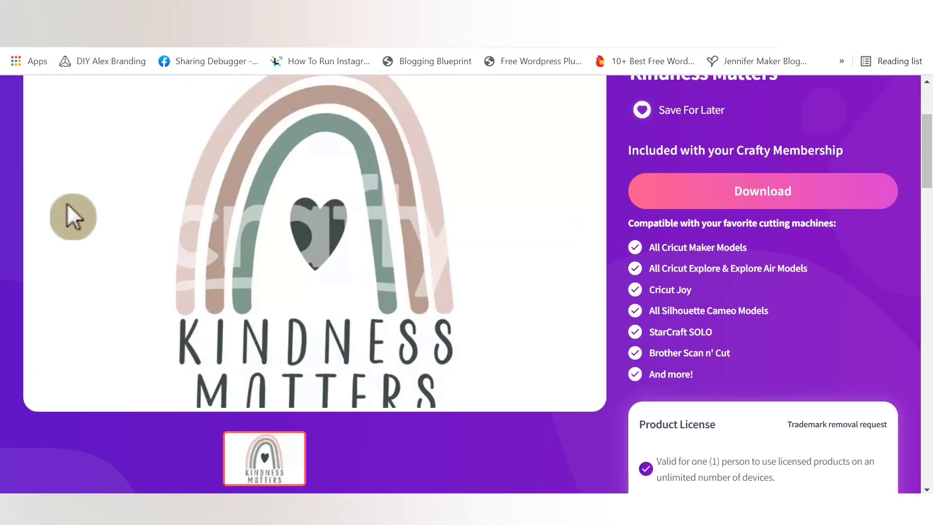
pyautogui.scroll(3, 67, 203)
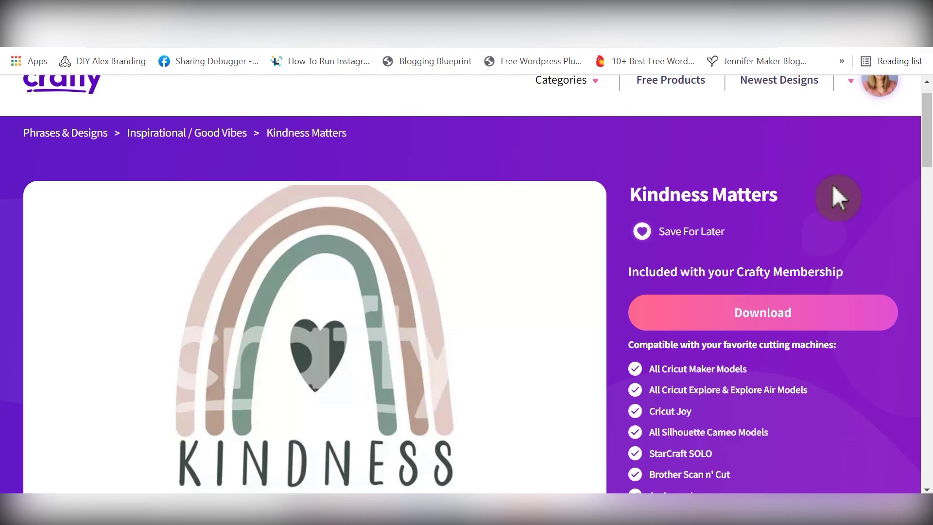
# - Download the design zip and open kindness-matters (2) to view its seven files
pyautogui.click(853, 331)
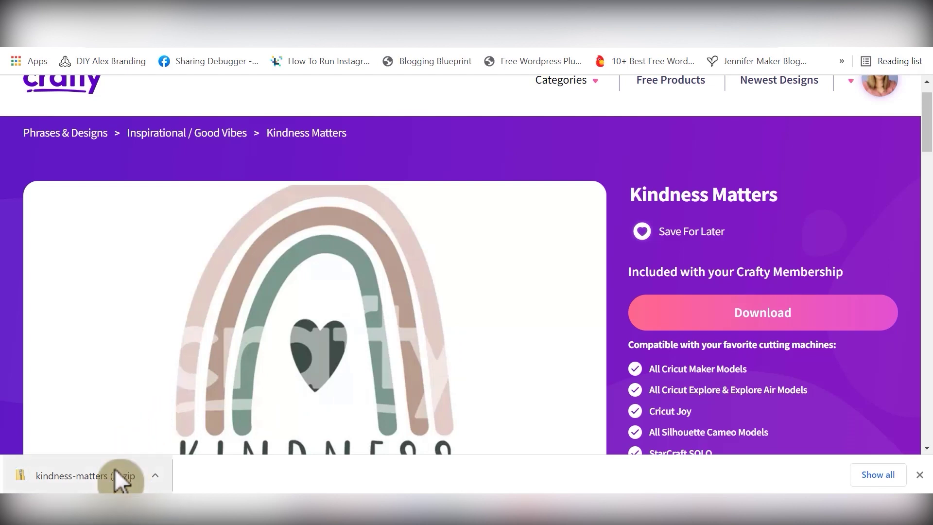
pyautogui.click(101, 473)
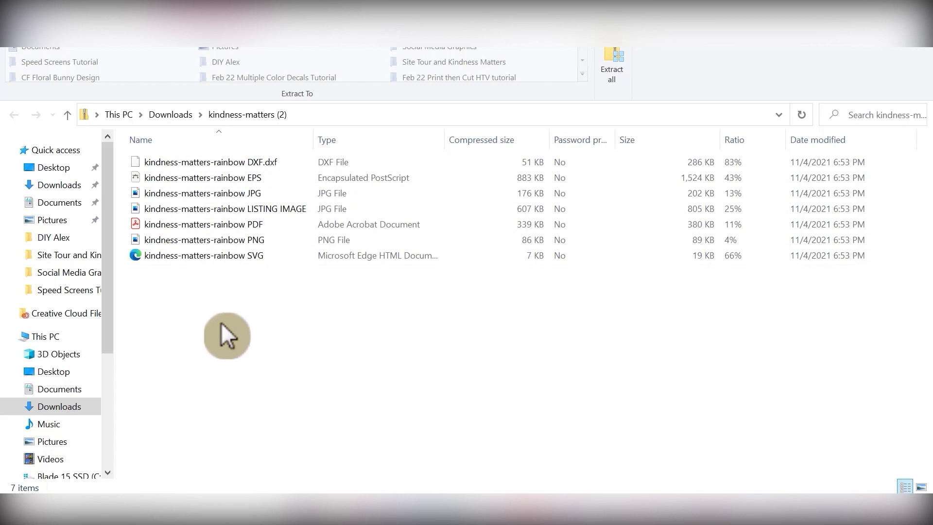
# - Start extracting all files from the zip and choose a different destination
pyautogui.rightClick(236, 297)
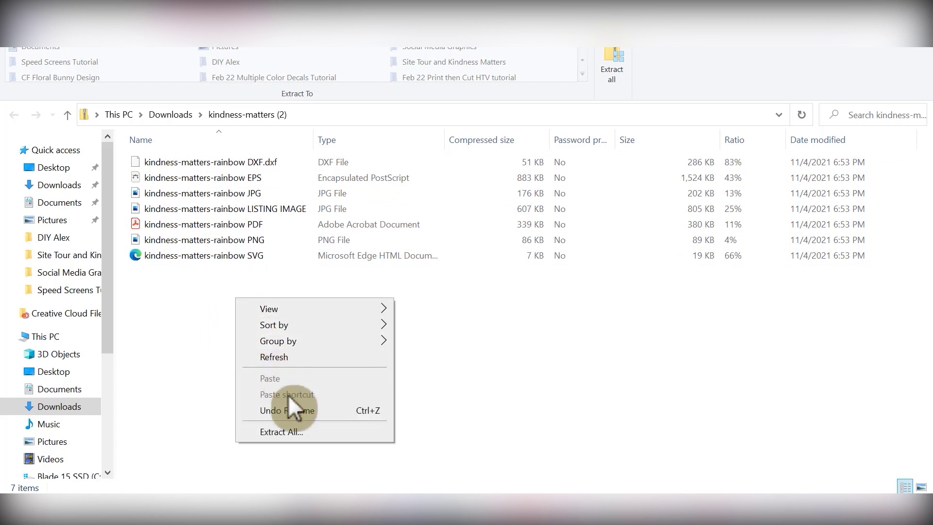
pyautogui.click(294, 430)
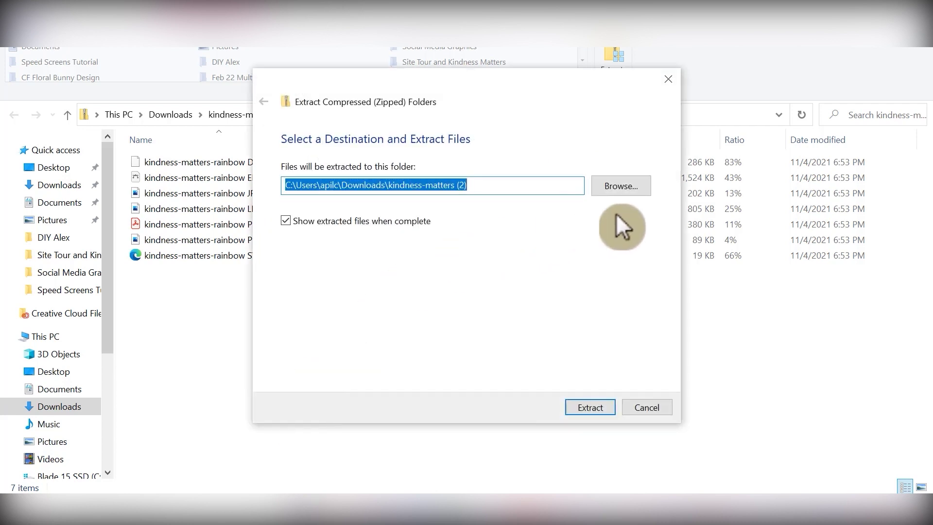
pyautogui.click(628, 191)
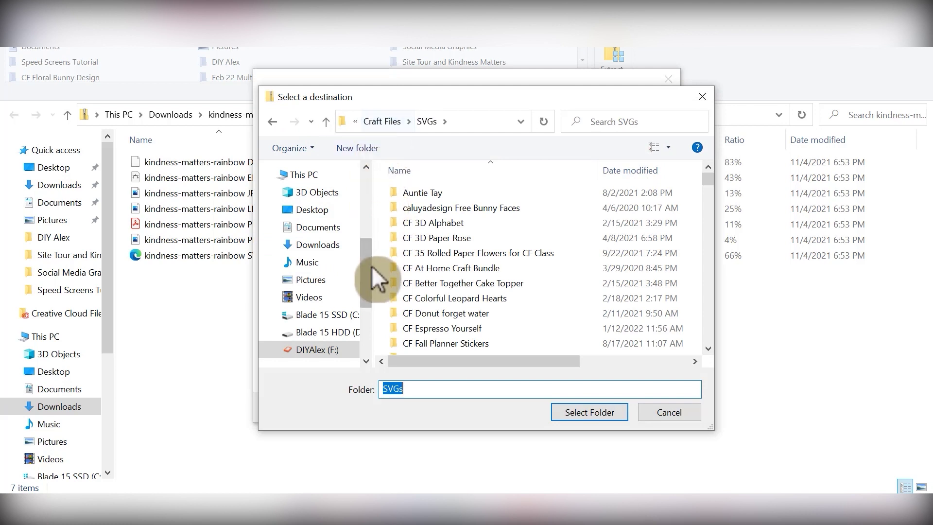
# - Create a 'Crafty - Kindess Matters' folder in SVGs and extract the files into it
pyautogui.rightClick(383, 276)
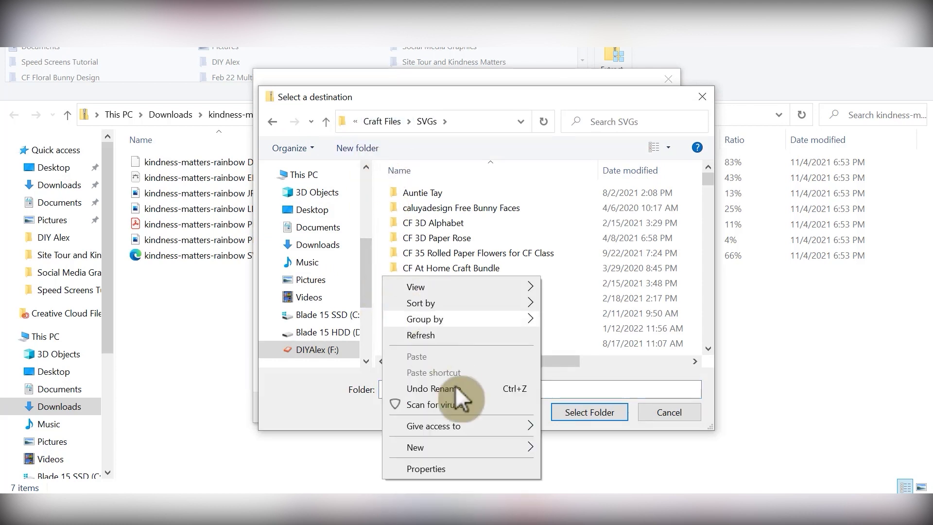
pyautogui.moveTo(457, 447)
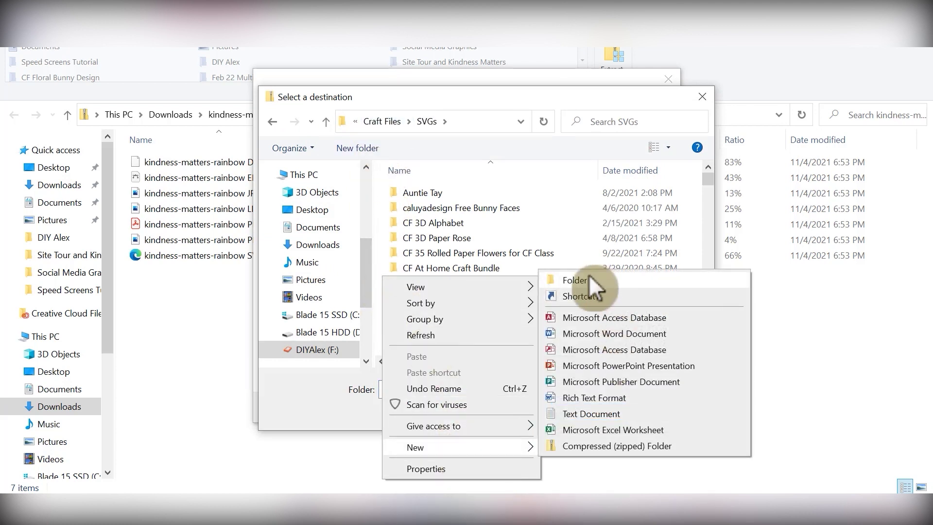
pyautogui.click(575, 280)
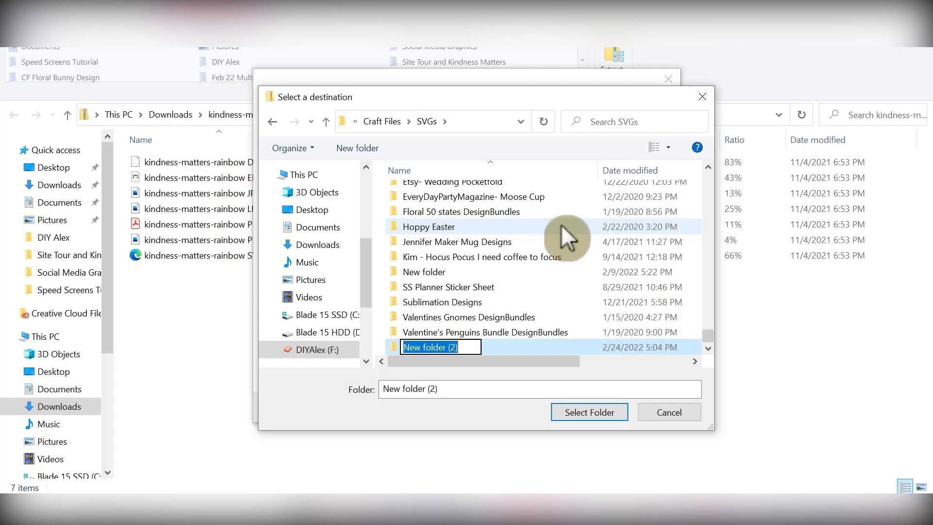
pyautogui.write('Crafty')
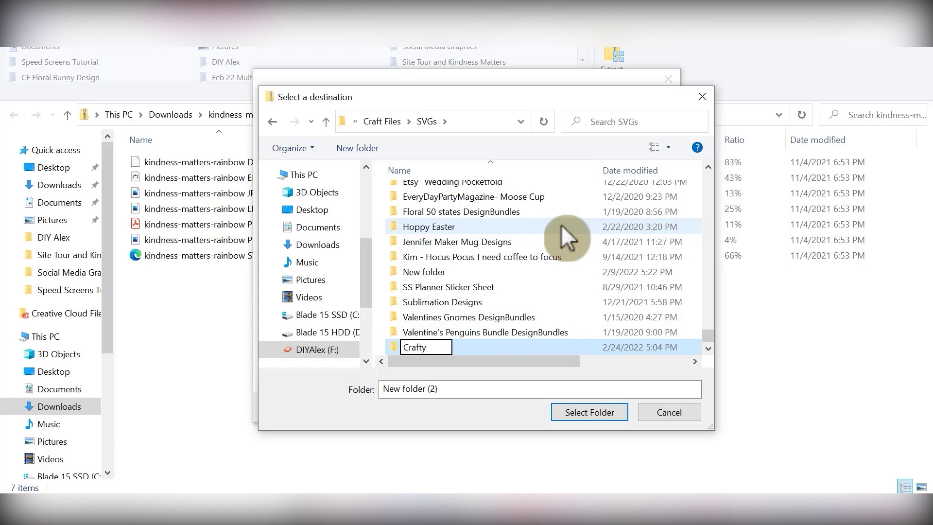
pyautogui.write(' - Kindes')
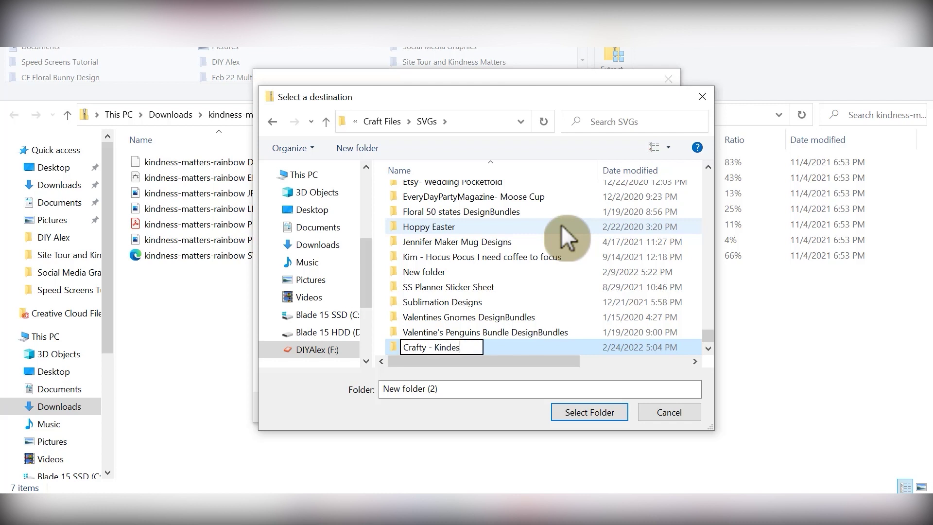
pyautogui.write('s Matters')
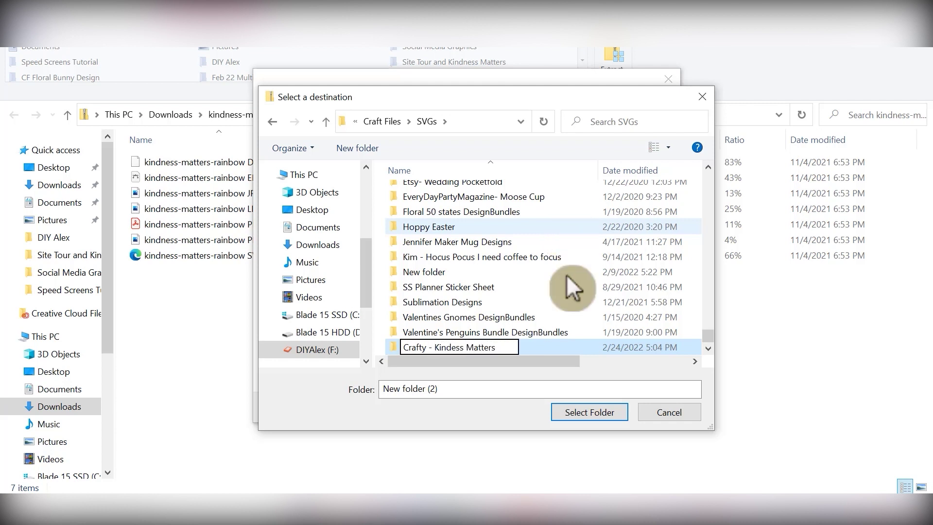
pyautogui.doubleClick(541, 348)
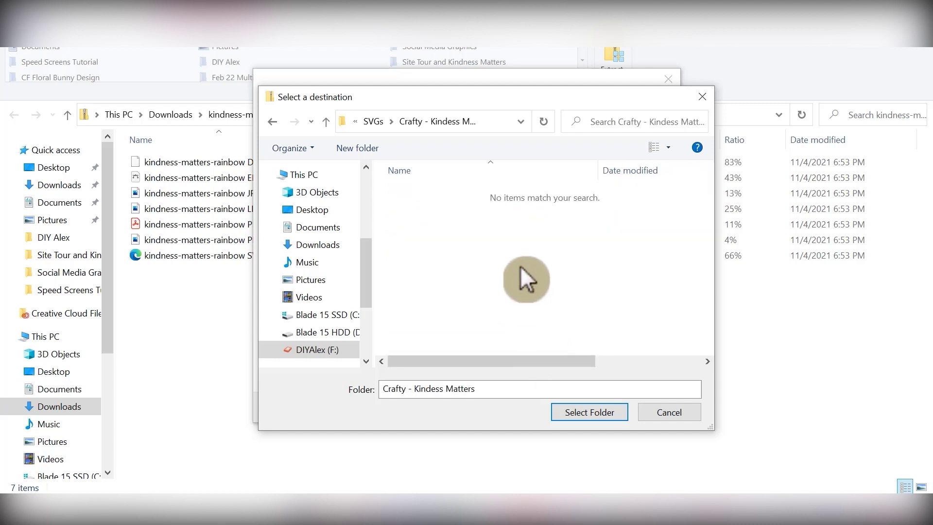
pyautogui.click(570, 412)
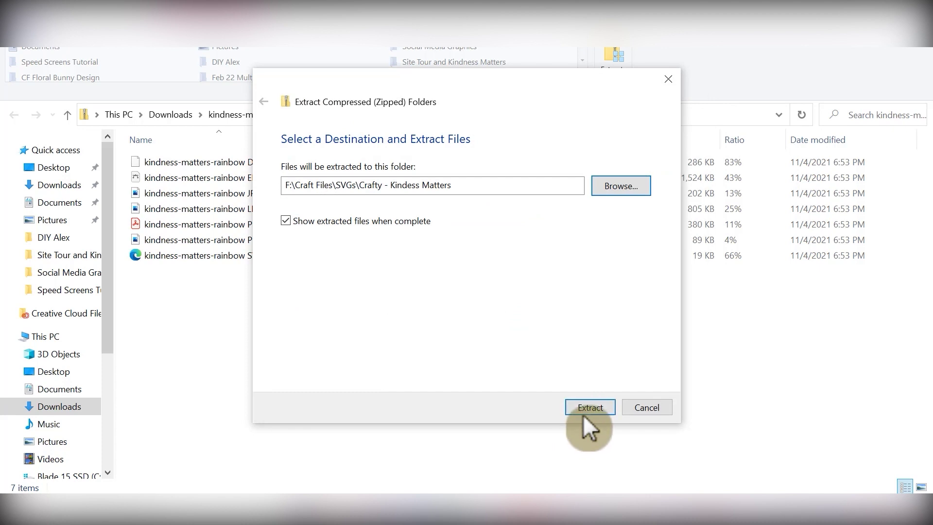
pyautogui.click(608, 407)
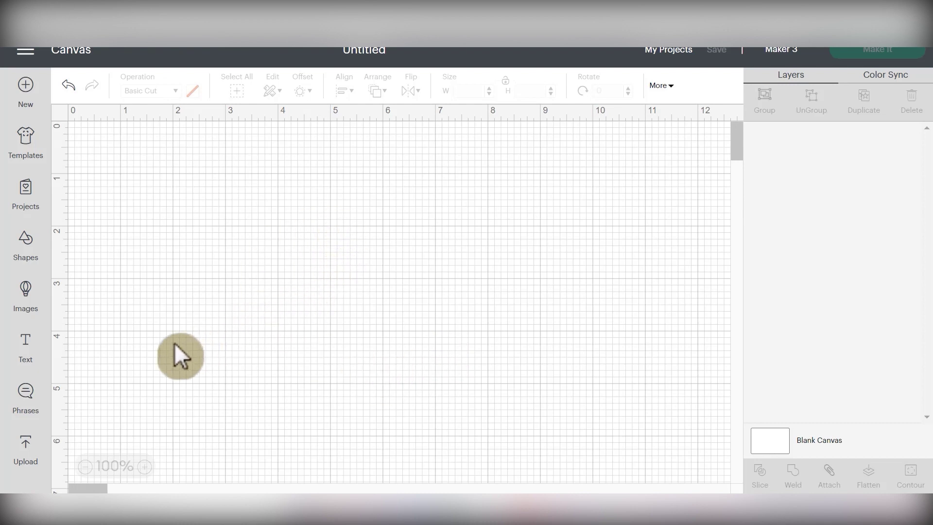
# - Choose the kindness-matters-rainbow SVG file for a new image upload
pyautogui.click(24, 442)
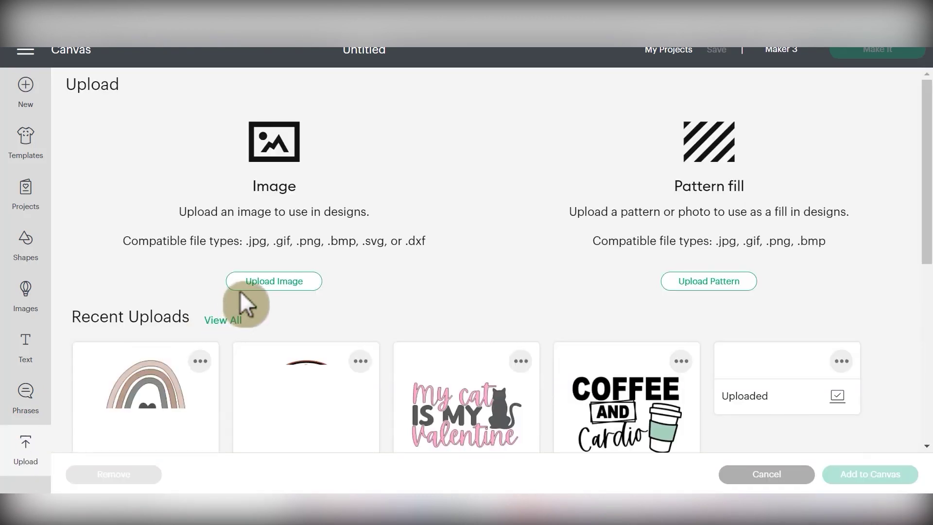
pyautogui.click(293, 281)
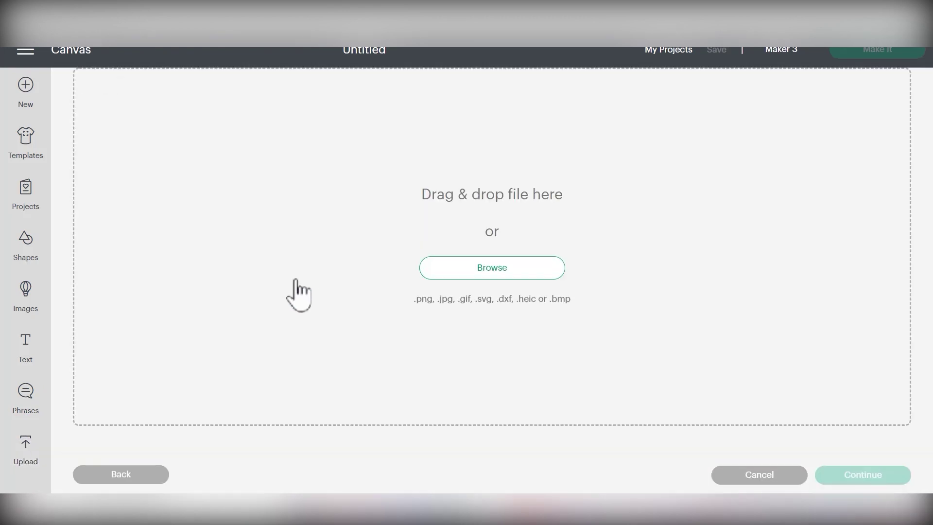
pyautogui.click(535, 268)
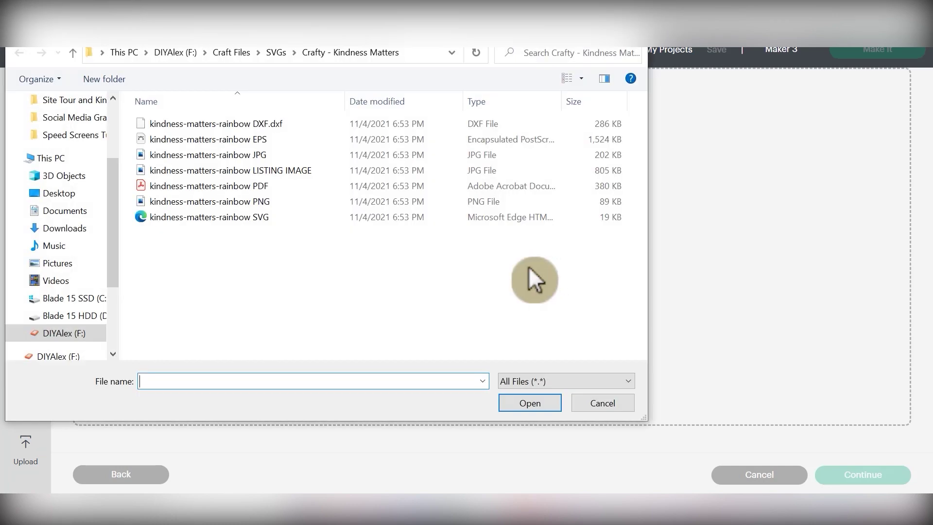
pyautogui.click(275, 216)
pyautogui.click(537, 399)
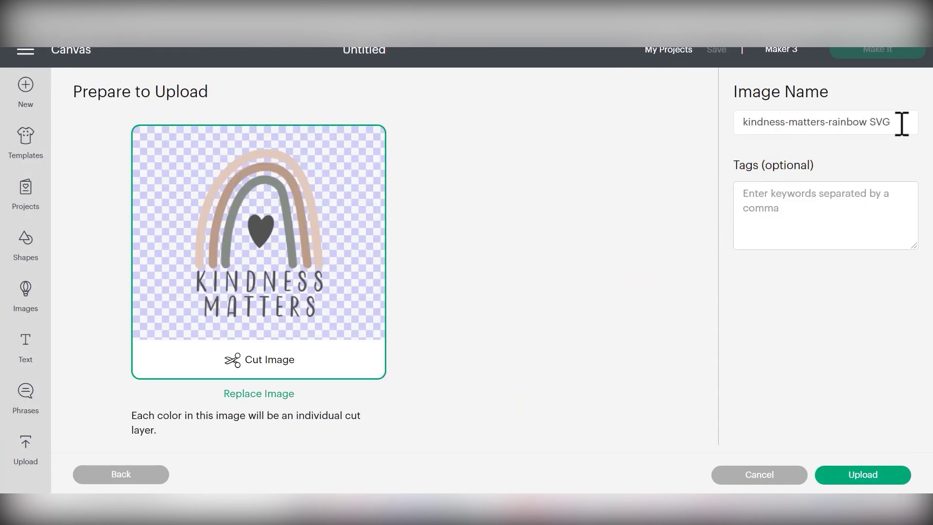
# - Rename the image to 'kindness matters' and upload it
pyautogui.moveTo(903, 121); pyautogui.dragTo(825, 123)
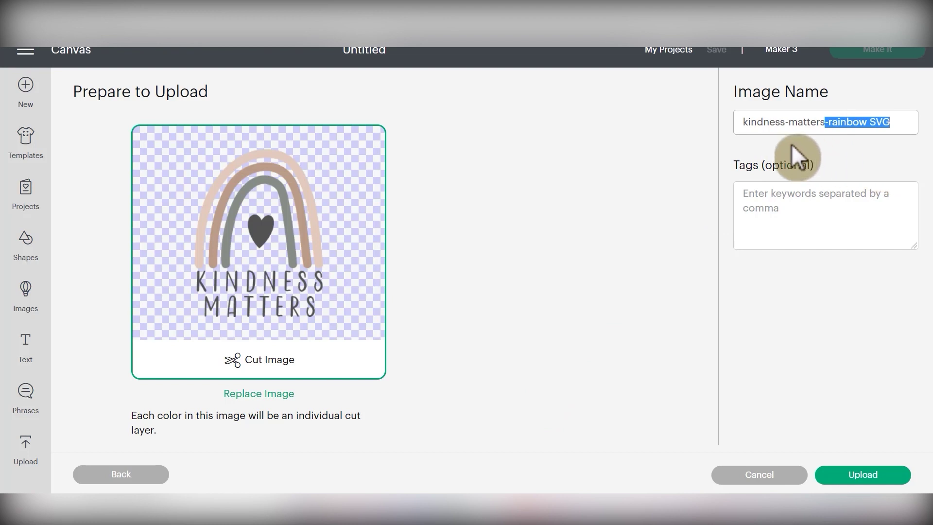
pyautogui.press('BackSpace')
pyautogui.click(789, 122)
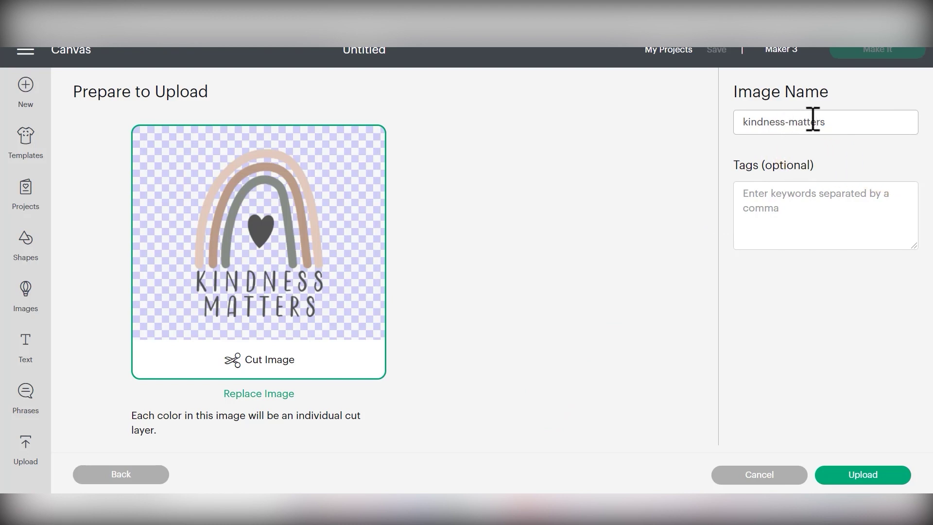
pyautogui.press('BackSpace')
pyautogui.click(855, 476)
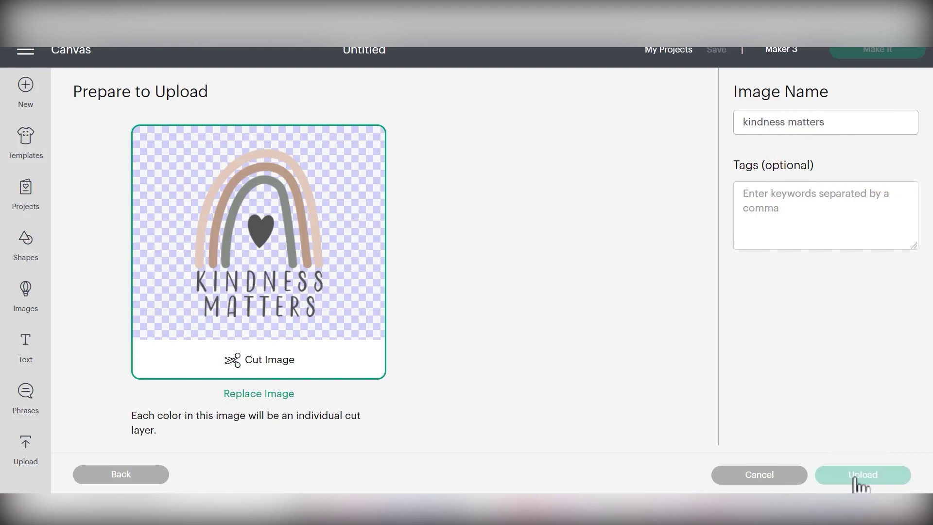
pyautogui.scroll(-3, 501, 242)
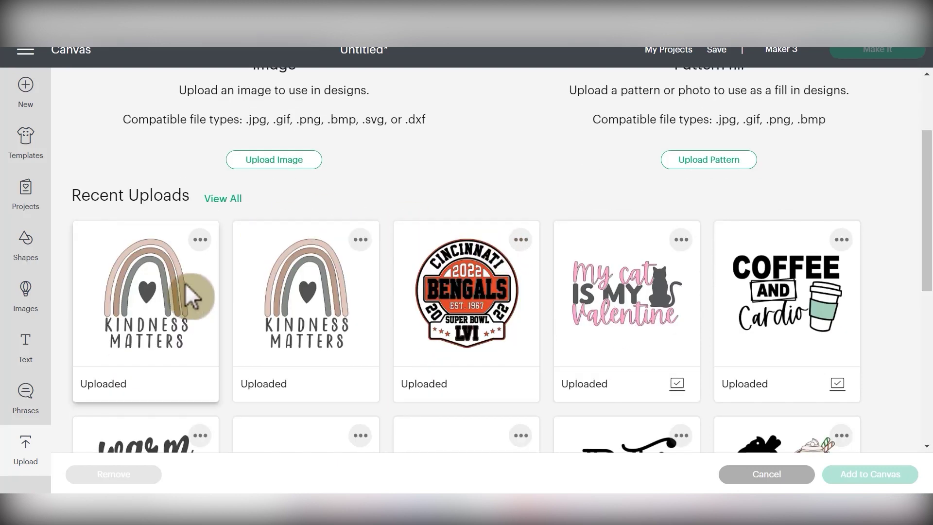
# - Add the kindness matters upload to the canvas, shift it right, and ungroup it into four layers
pyautogui.click(142, 307)
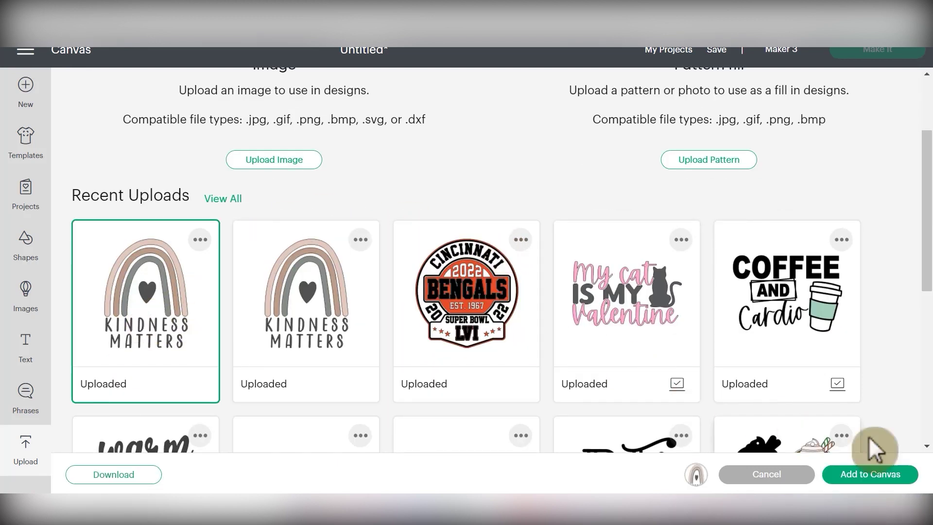
pyautogui.click(910, 473)
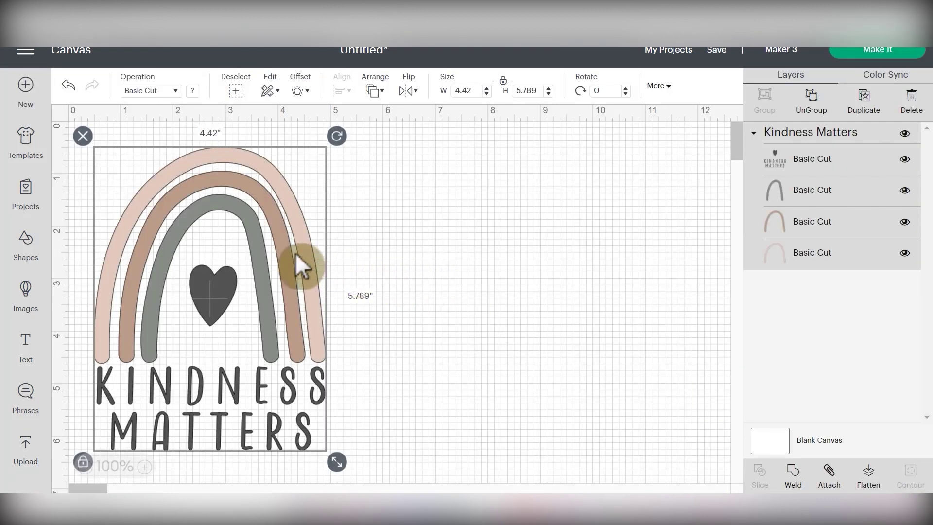
pyautogui.moveTo(296, 254); pyautogui.dragTo(337, 256)
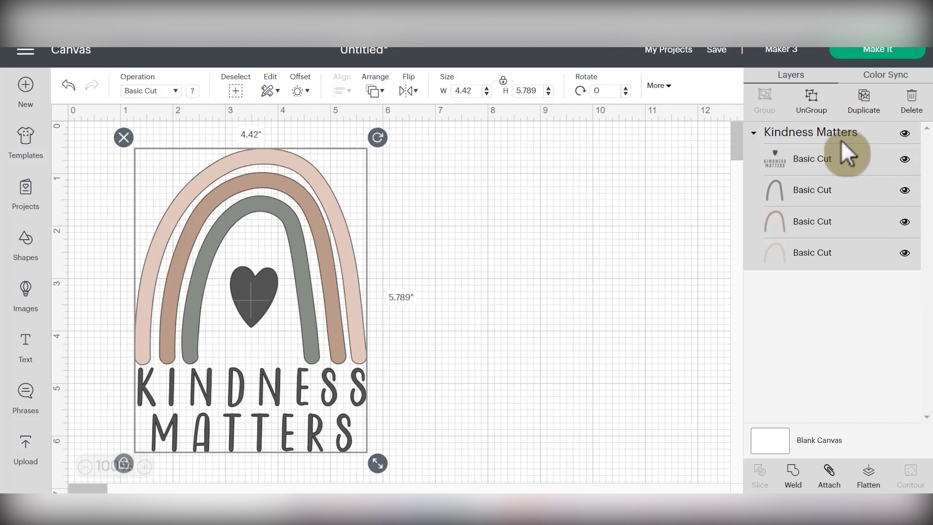
pyautogui.click(811, 102)
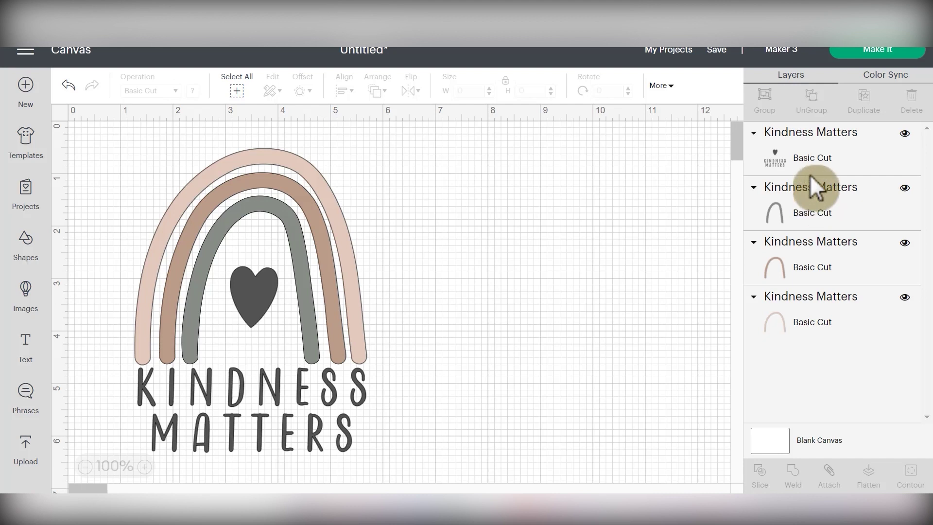
pyautogui.click(810, 163)
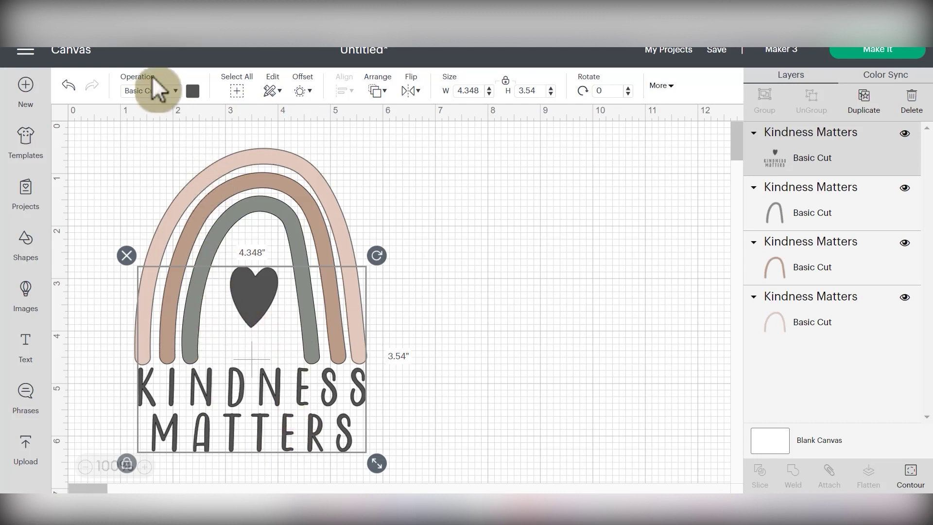
# - Colour the text and heart layer light pink
pyautogui.click(193, 91)
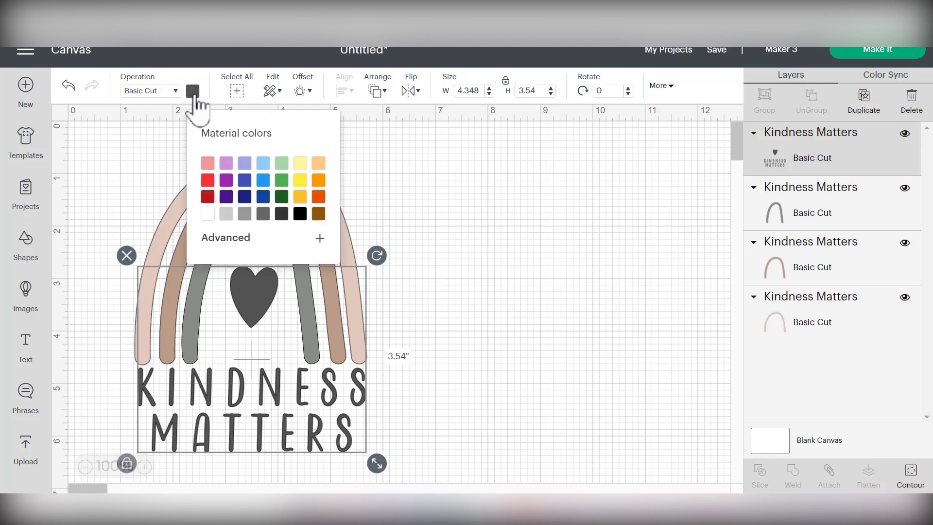
pyautogui.click(318, 164)
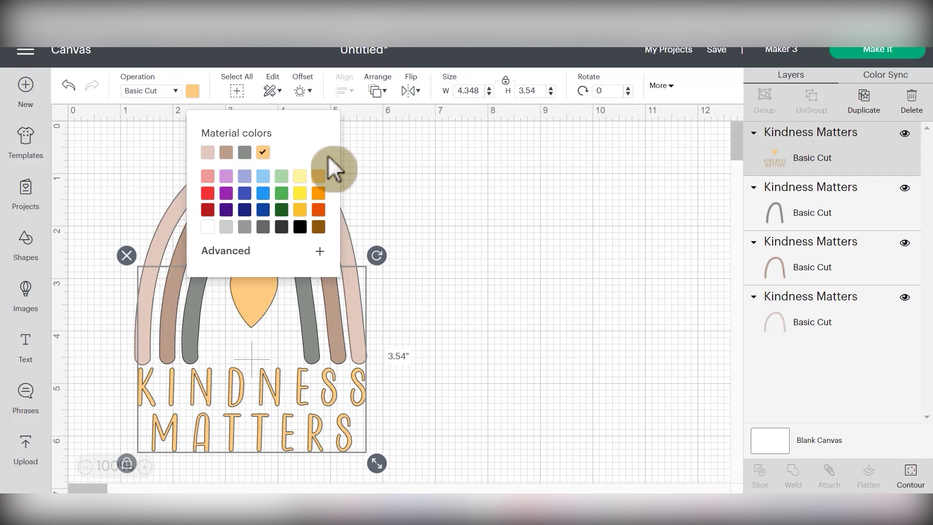
pyautogui.click(208, 153)
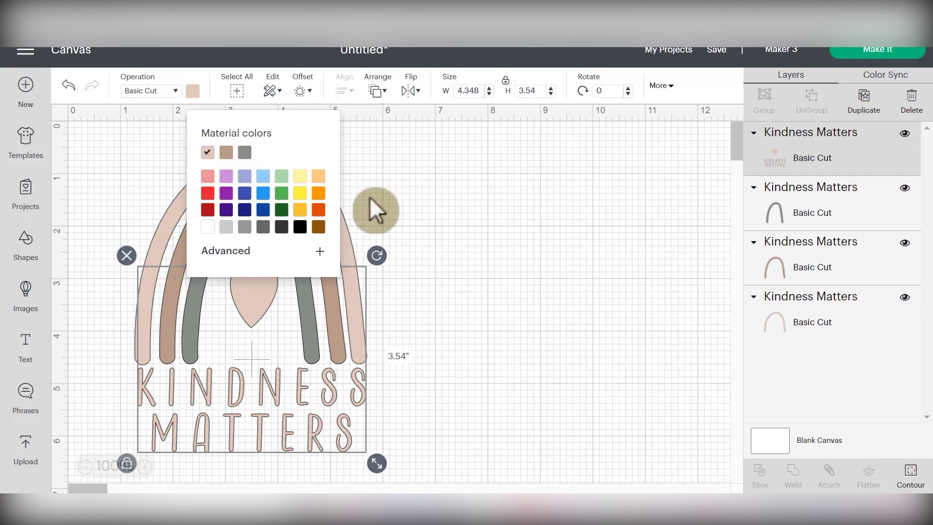
pyautogui.click(502, 239)
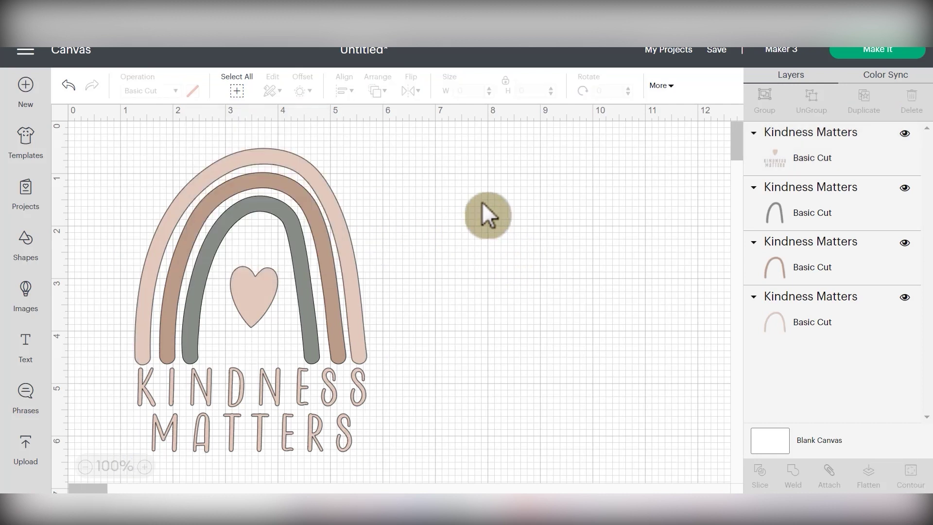
# - Colour the inner grey arch pink
pyautogui.click(825, 200)
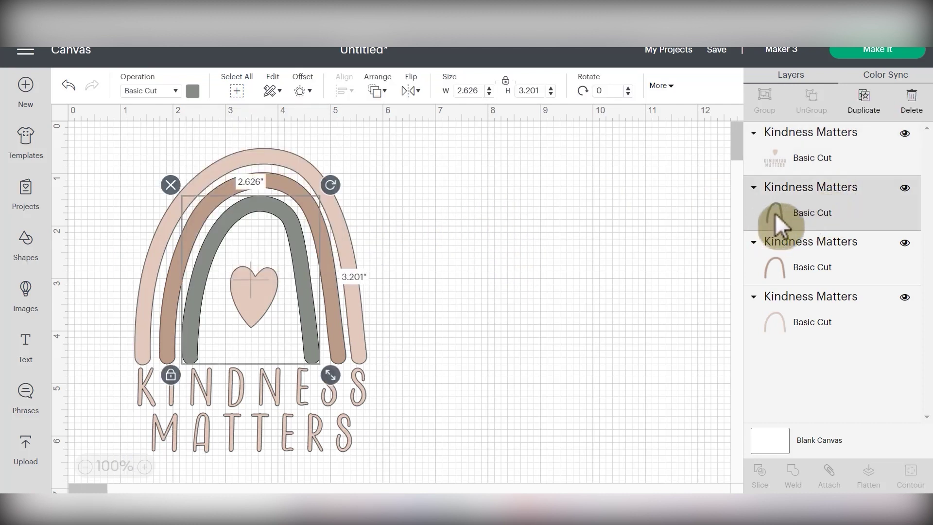
pyautogui.click(193, 91)
pyautogui.click(208, 177)
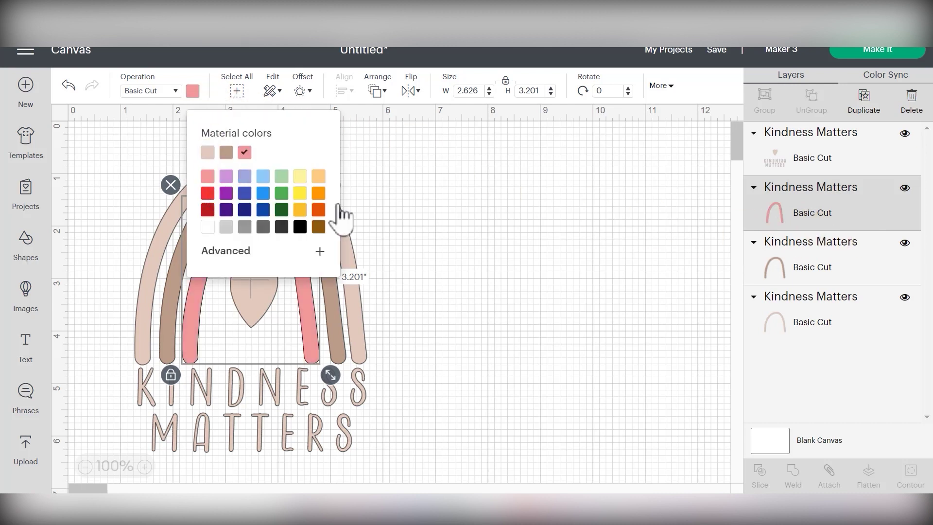
pyautogui.click(439, 218)
# - Colour the middle brown arch light green
pyautogui.click(836, 271)
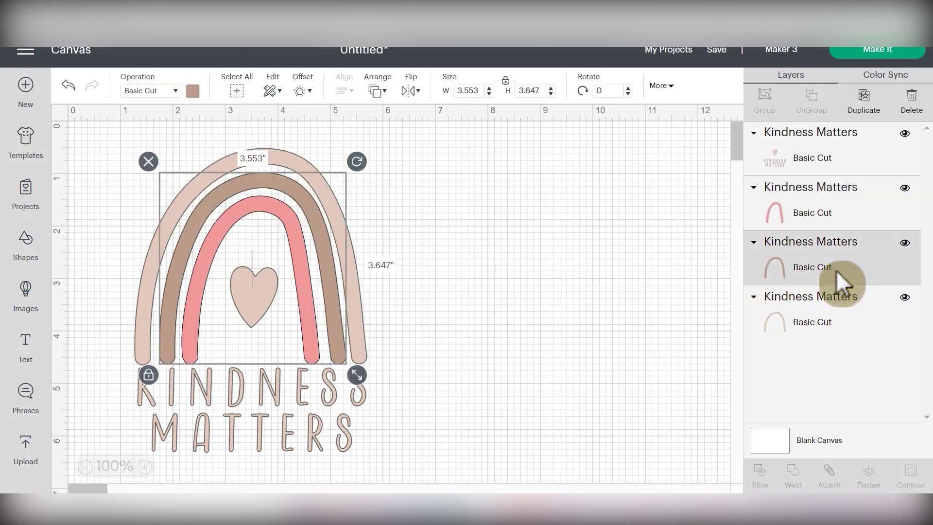
pyautogui.click(193, 92)
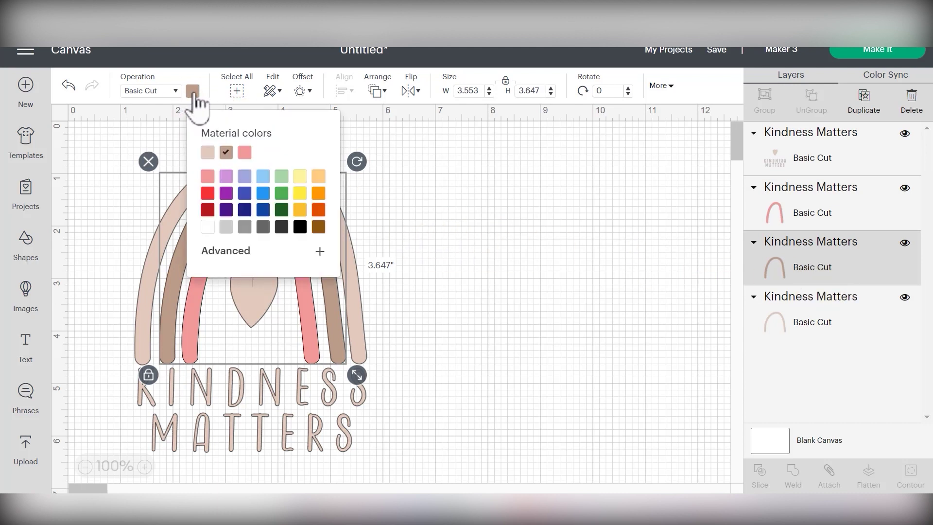
pyautogui.click(281, 177)
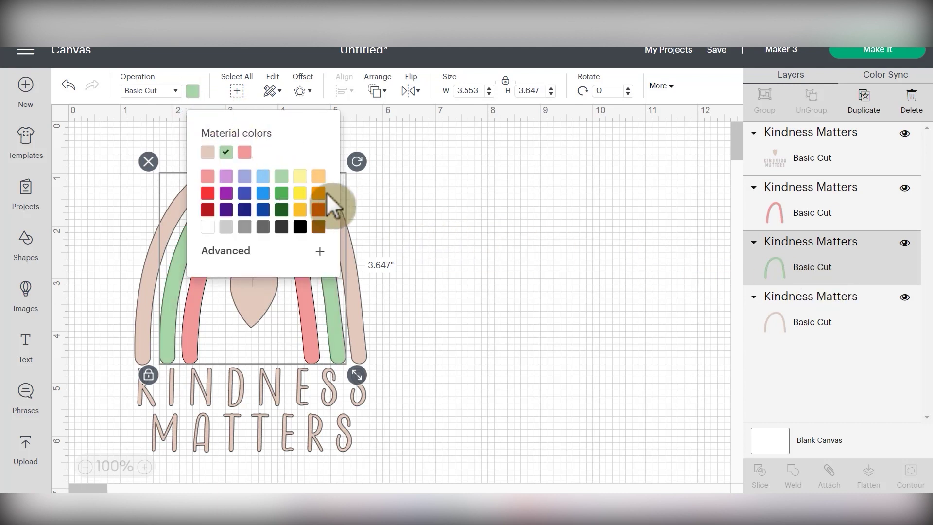
pyautogui.click(404, 235)
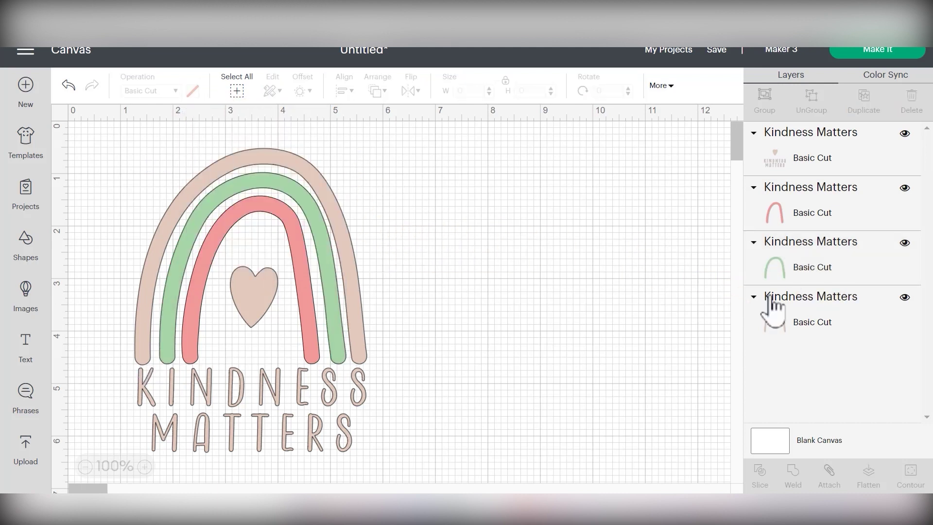
# - Colour the outer beige arch light blue
pyautogui.click(832, 319)
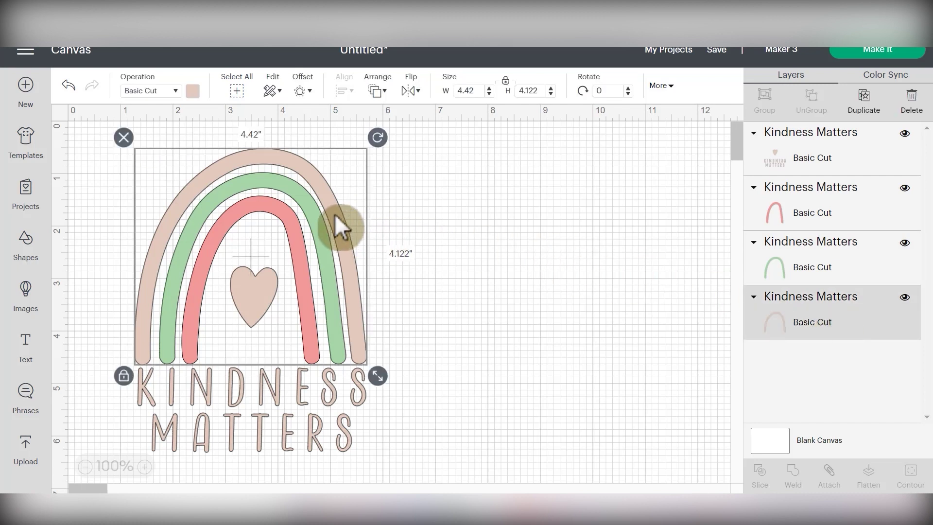
pyautogui.click(192, 90)
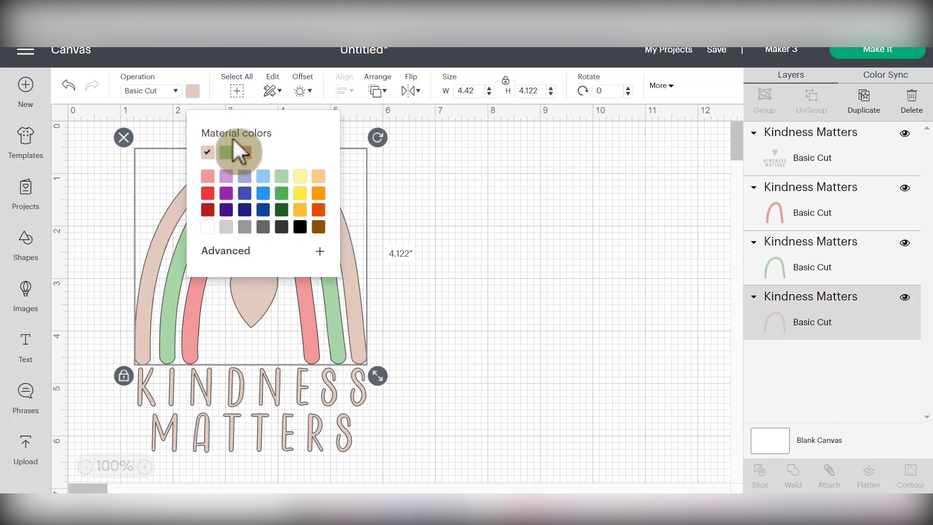
pyautogui.click(263, 176)
pyautogui.click(530, 270)
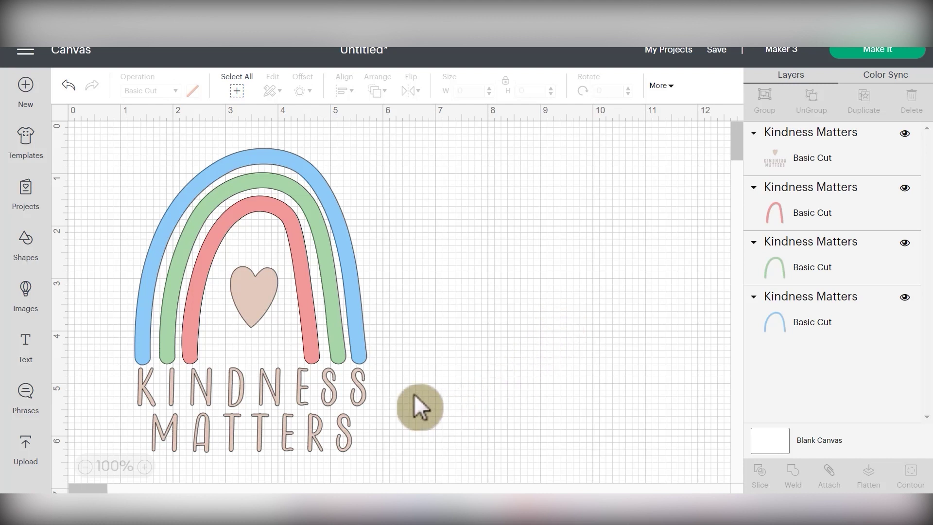
# - Select all layers, set the width to 9 in (11.787 in tall), and choose Make It
pyautogui.moveTo(424, 428); pyautogui.dragTo(123, 132)
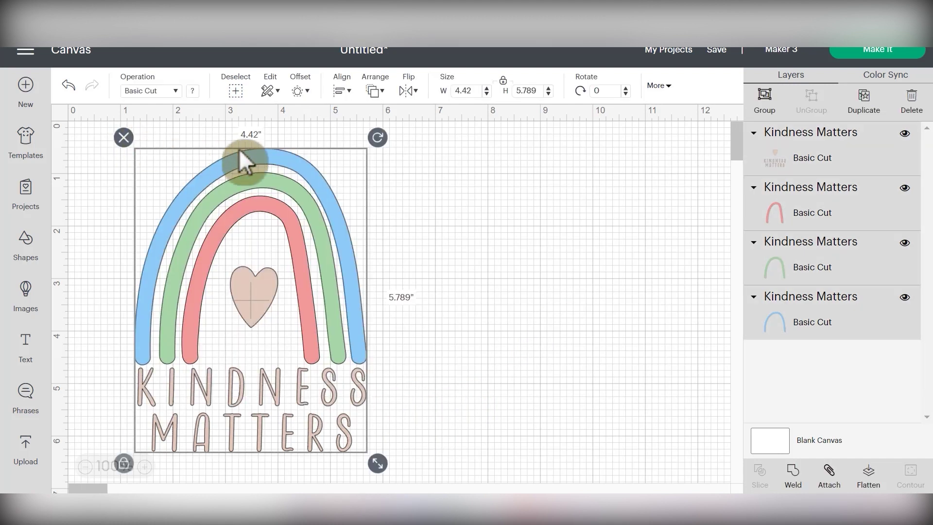
pyautogui.click(475, 91)
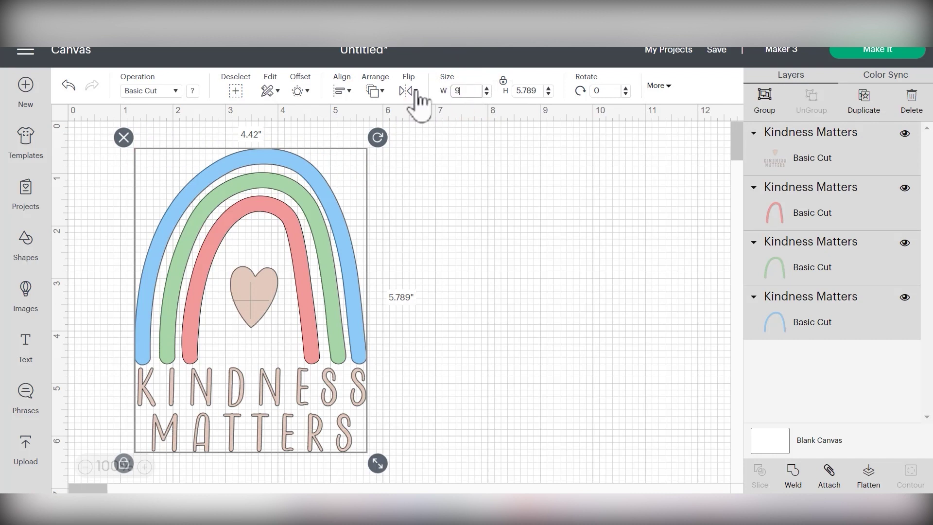
pyautogui.press('Return')
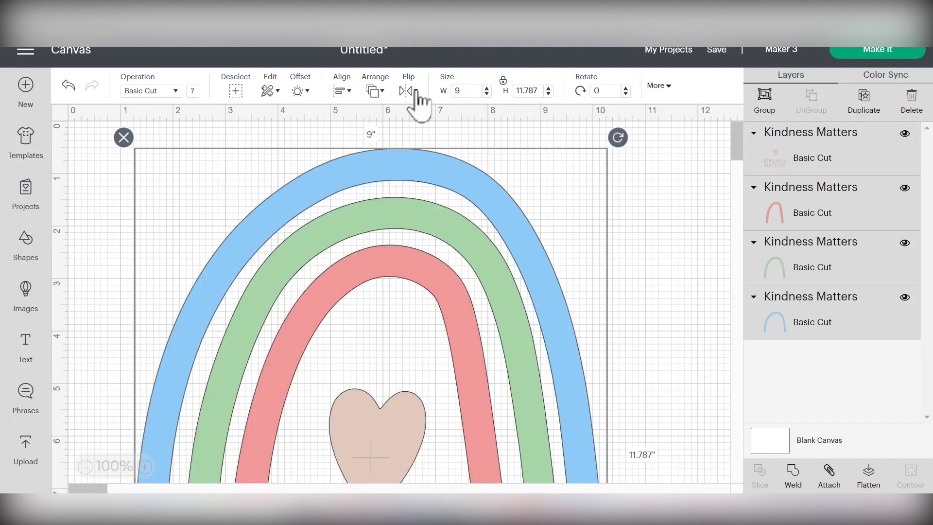
pyautogui.scroll(-7, 563, 203)
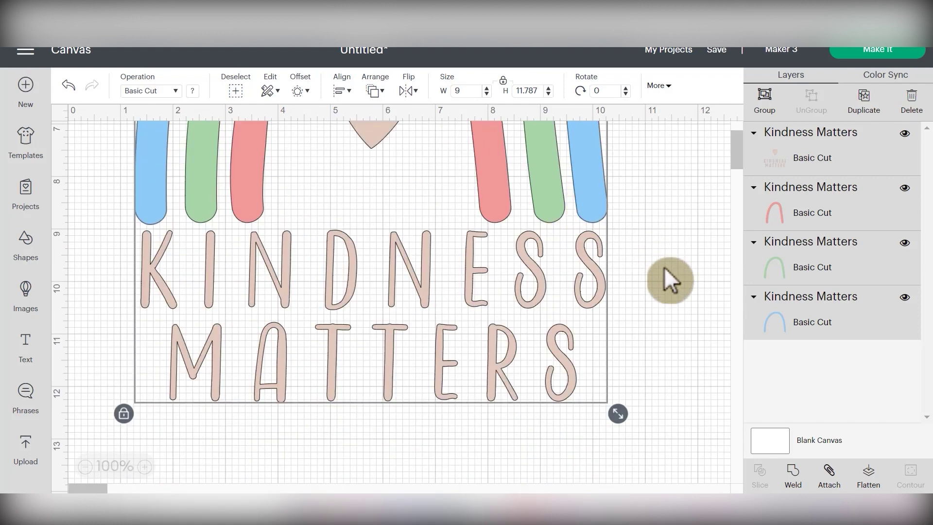
pyautogui.scroll(7, 664, 268)
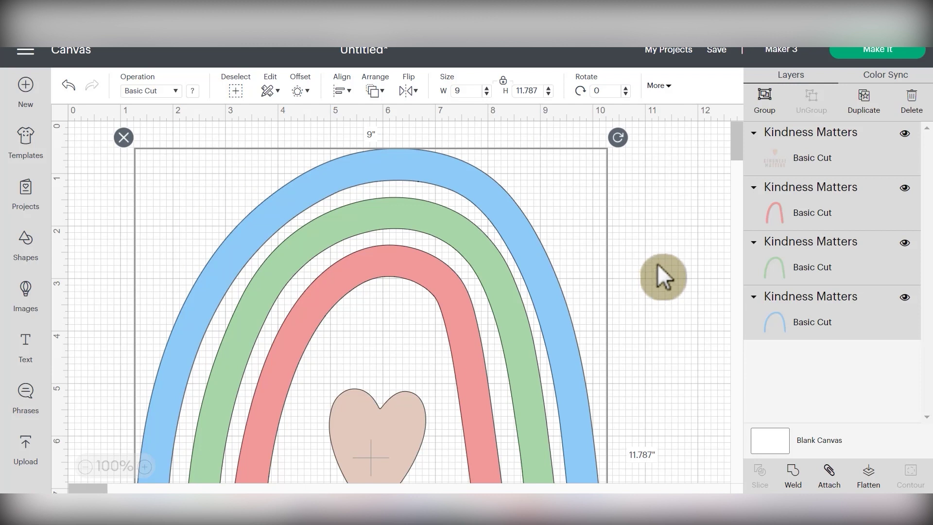
pyautogui.click(903, 50)
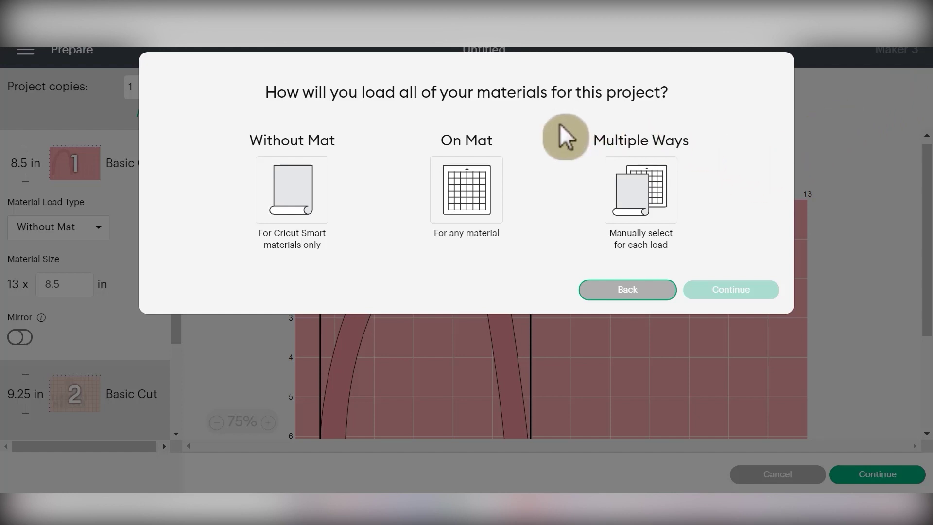
# - Choose On Mat loading and mirror mats 1 and 2 (pink arch, text and heart)
pyautogui.click(451, 171)
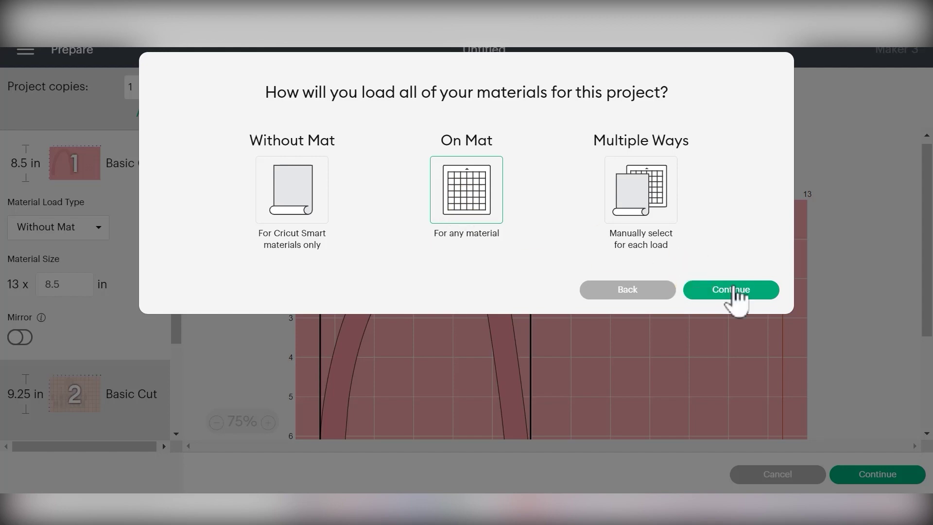
pyautogui.click(764, 292)
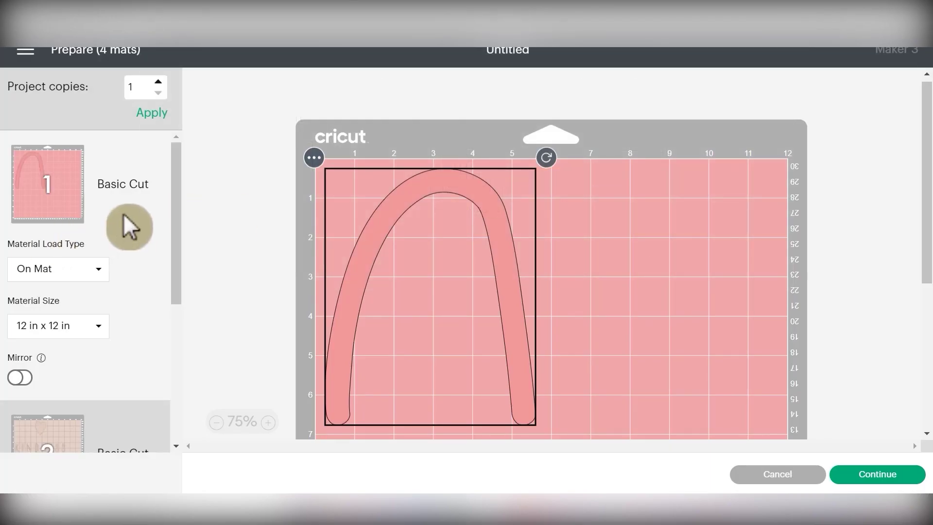
pyautogui.scroll(-3, 39, 261)
pyautogui.click(18, 261)
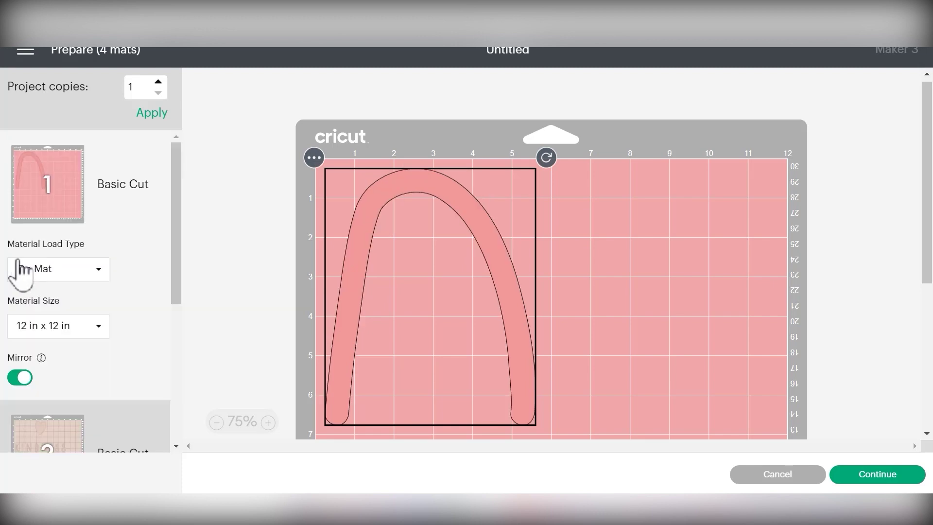
pyautogui.scroll(-3, 93, 316)
pyautogui.click(83, 339)
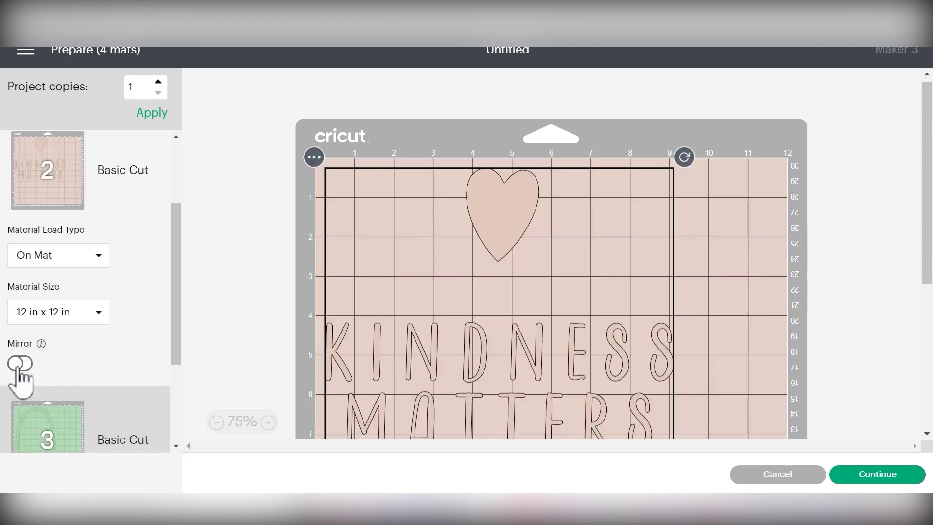
pyautogui.click(20, 364)
# - Mirror mats 3 and 4 (green and blue arches) and continue to cutting
pyautogui.scroll(-3, 77, 267)
pyautogui.click(49, 357)
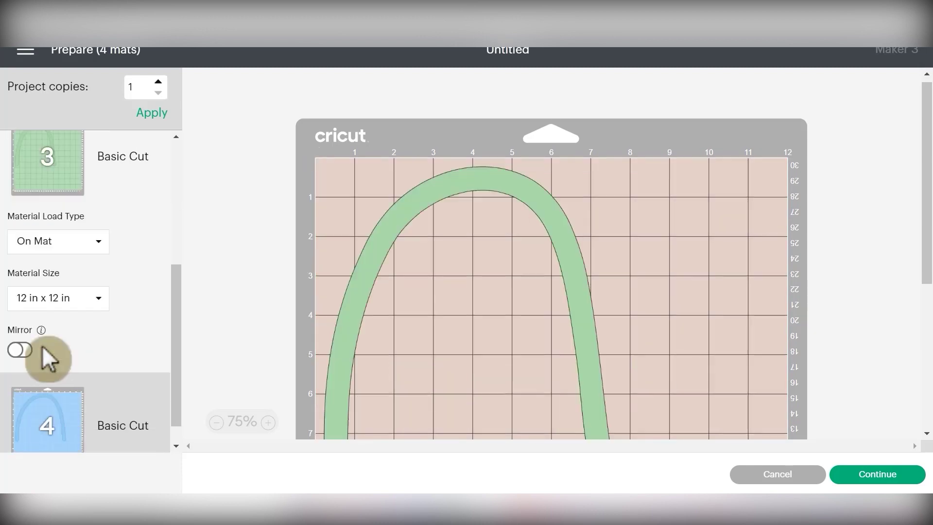
pyautogui.click(20, 350)
pyautogui.scroll(-3, 109, 296)
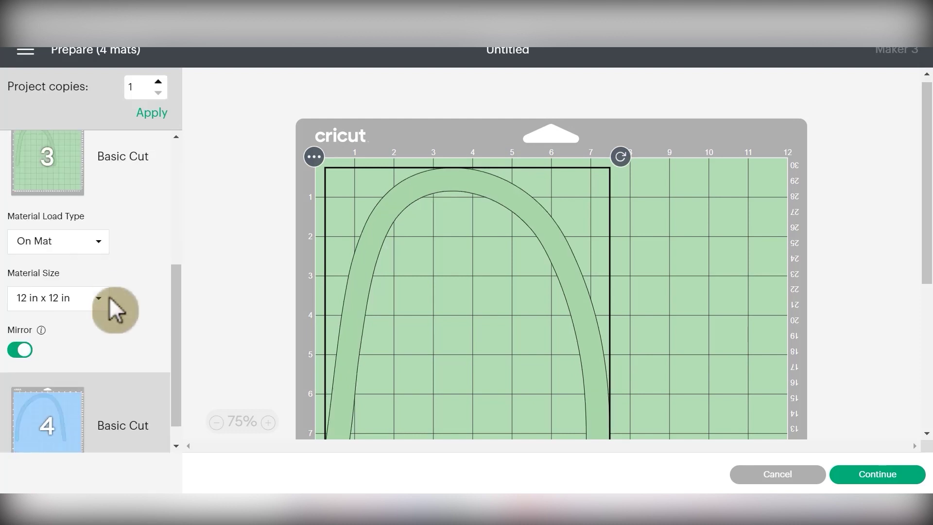
pyautogui.click(48, 392)
pyautogui.click(17, 431)
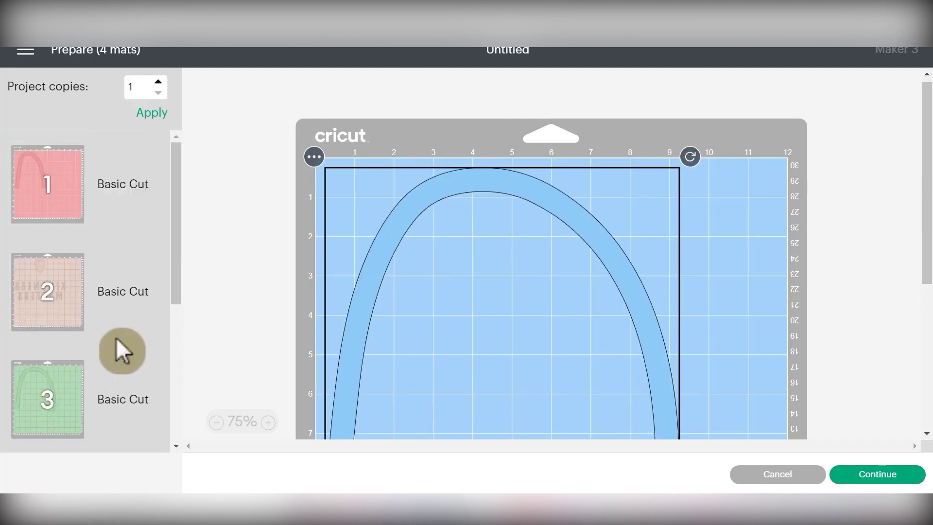
pyautogui.scroll(-5, 117, 339)
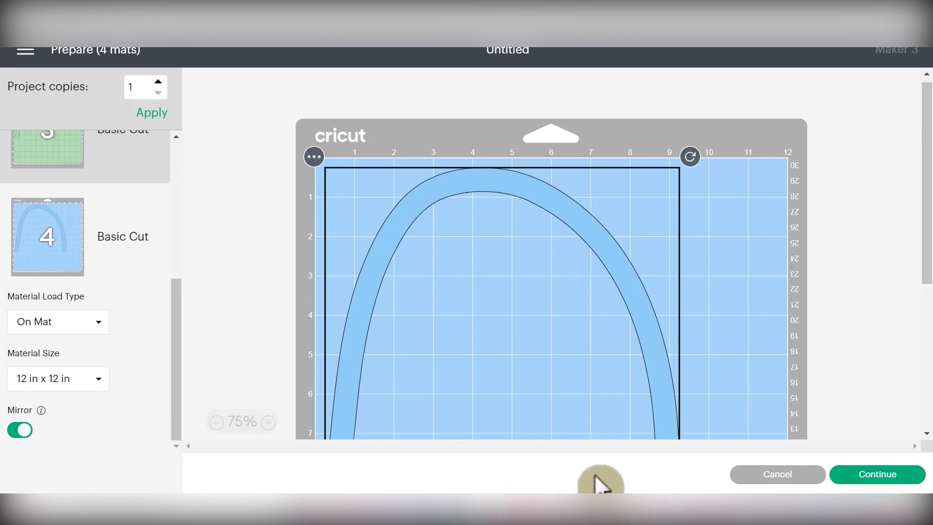
pyautogui.click(907, 476)
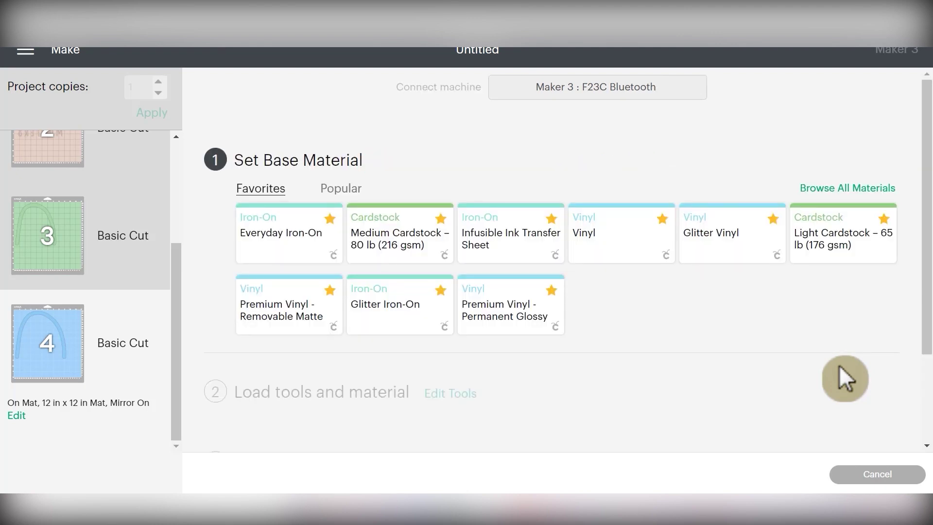
# - Pick Everyday Iron-On from Favorites as the base material
pyautogui.click(294, 252)
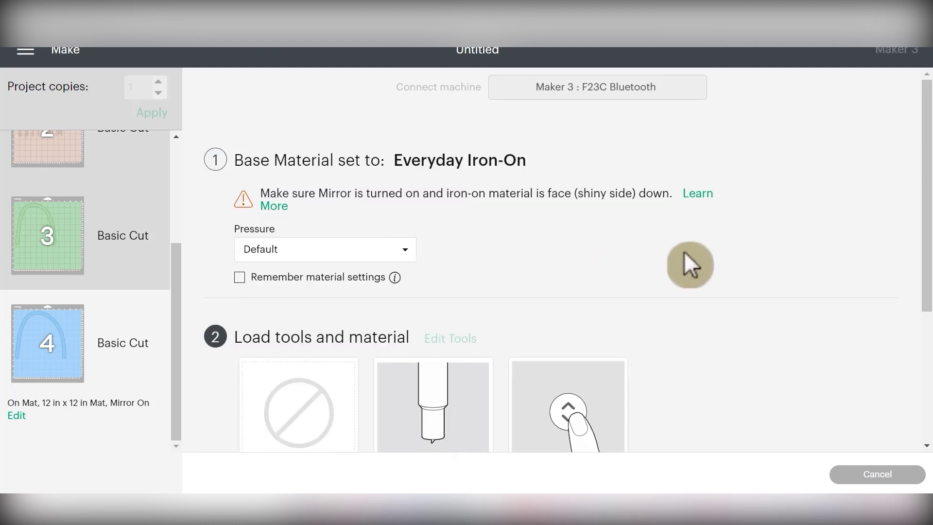